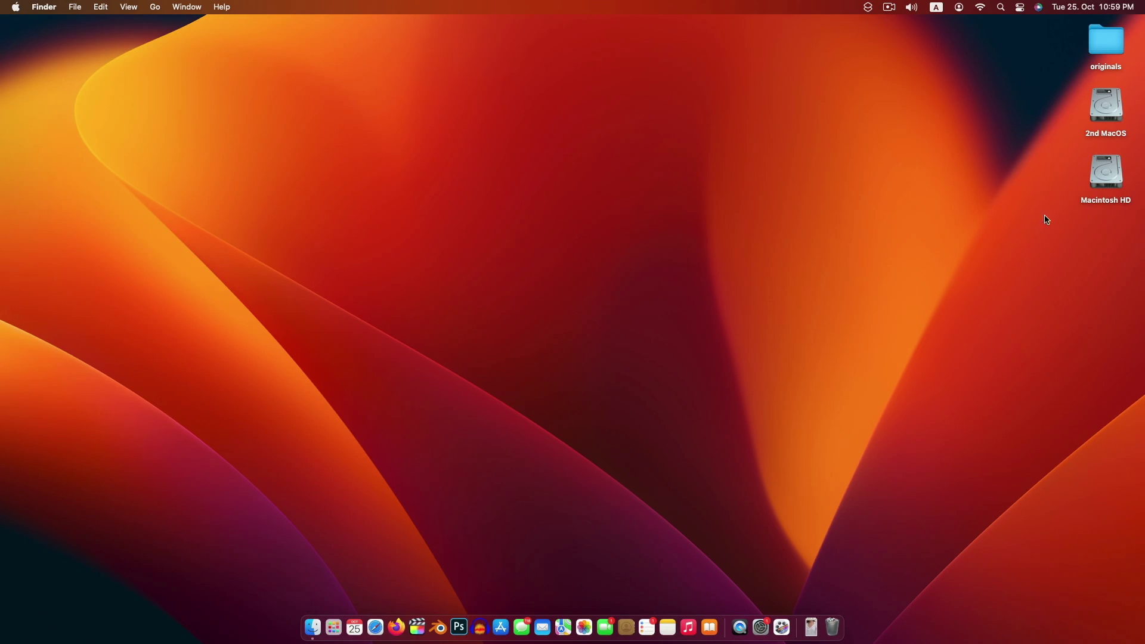
# Open About This Mac and select the macOS build text 13.0 (22A380)
pyautogui.click(14, 7)
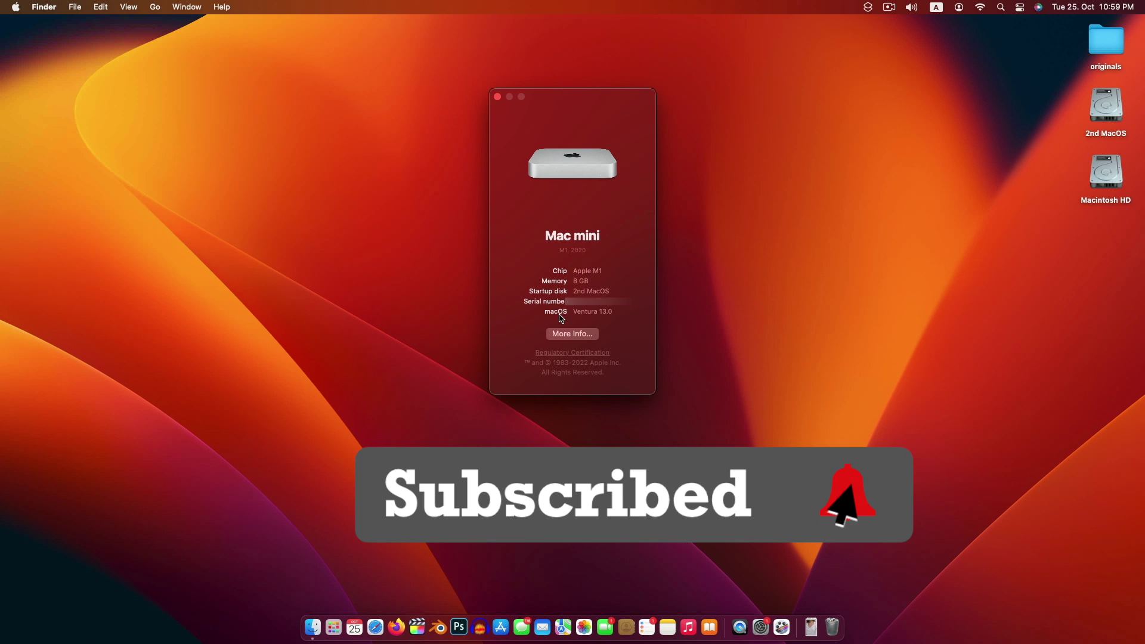
pyautogui.click(610, 312)
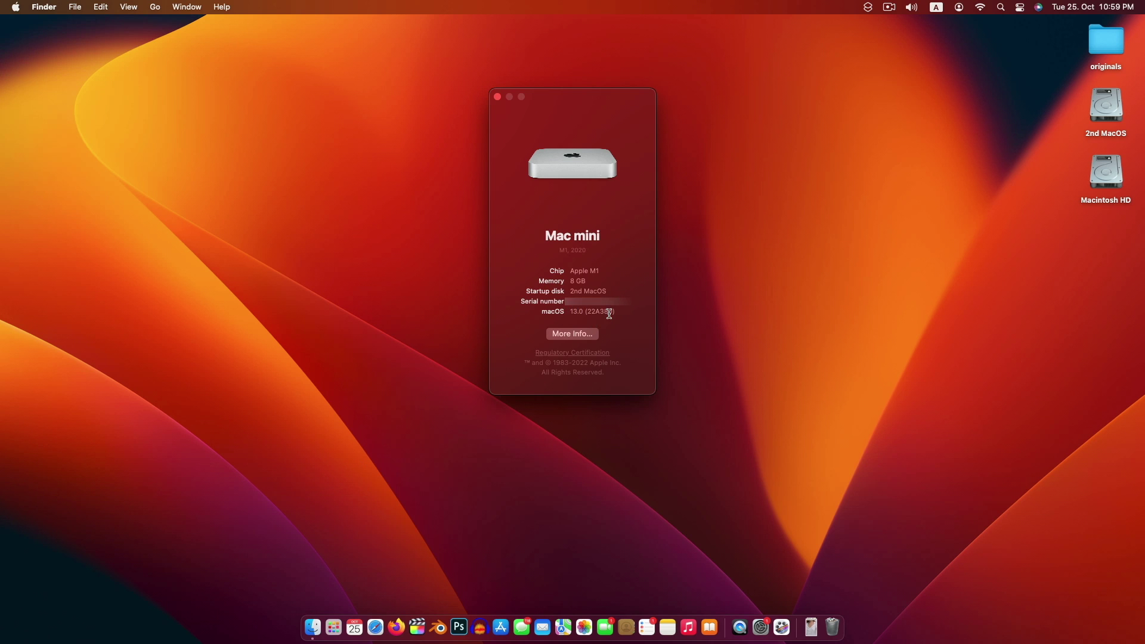
pyautogui.moveTo(611, 313); pyautogui.dragTo(563, 313)
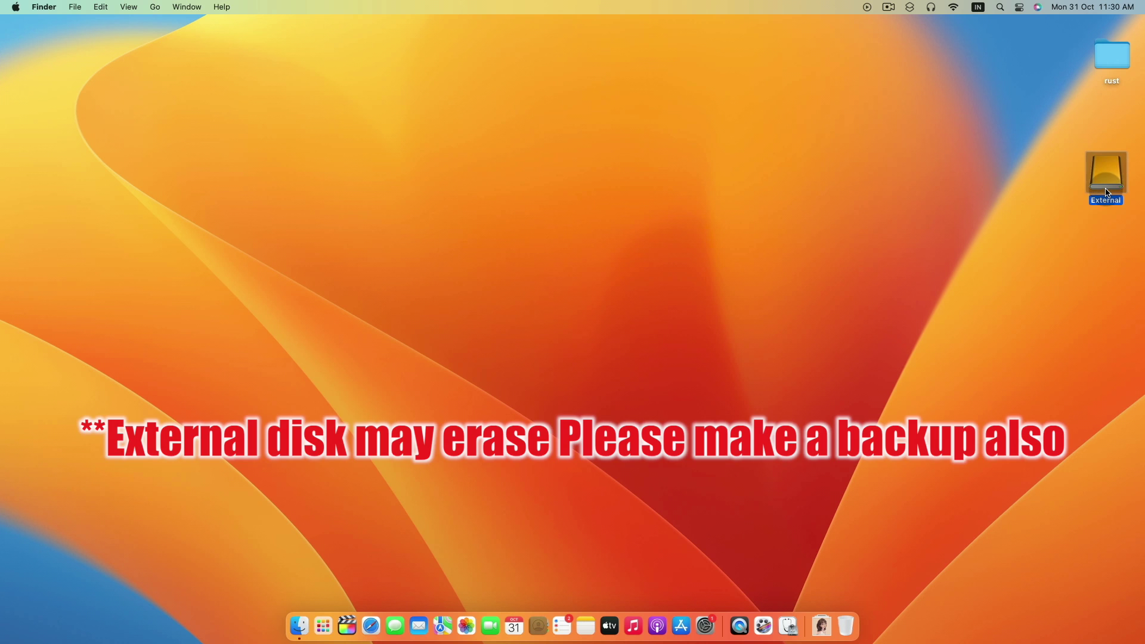
# Check the External volume's info (APFS, 745.95 GB), then bring up Spotlight
pyautogui.rightClick(1100, 183)
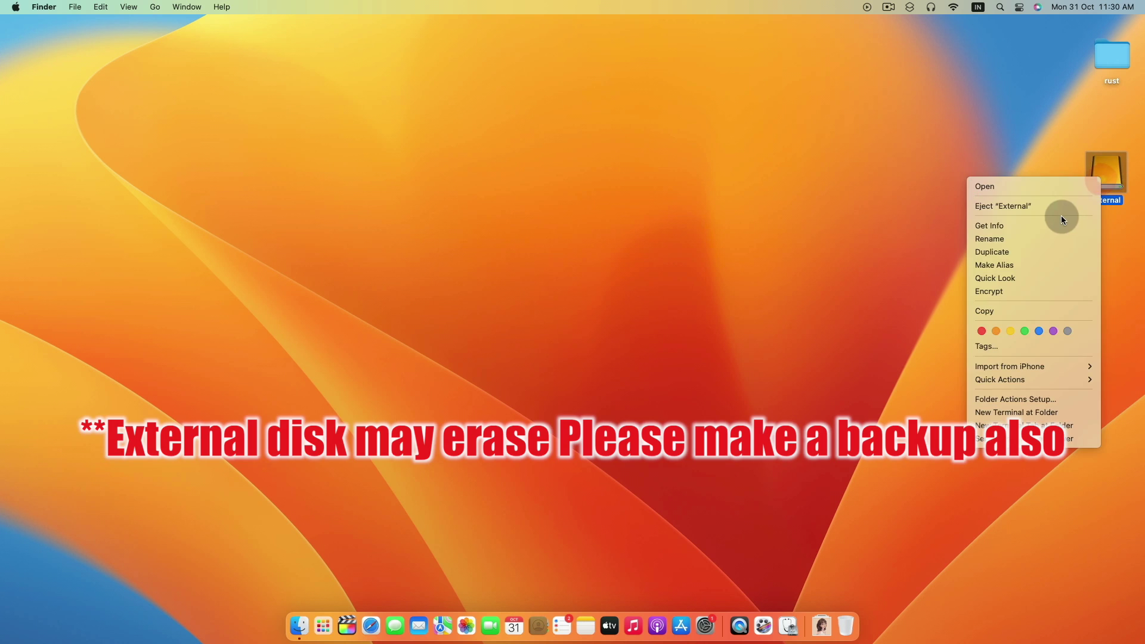
pyautogui.click(1020, 224)
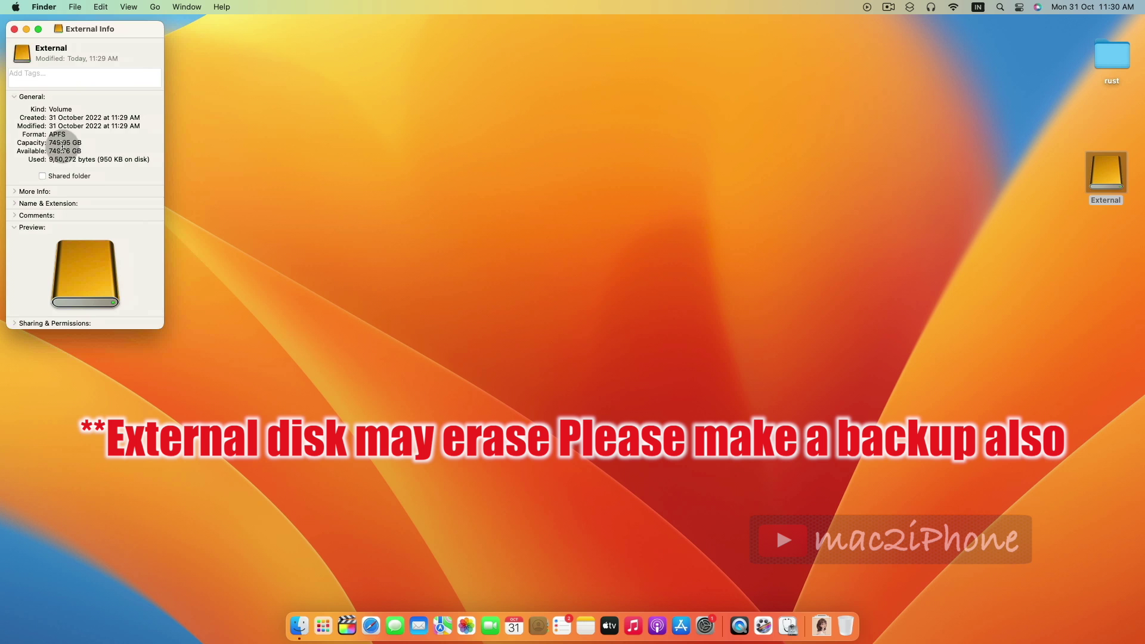
pyautogui.click(14, 28)
pyautogui.press('super+space')
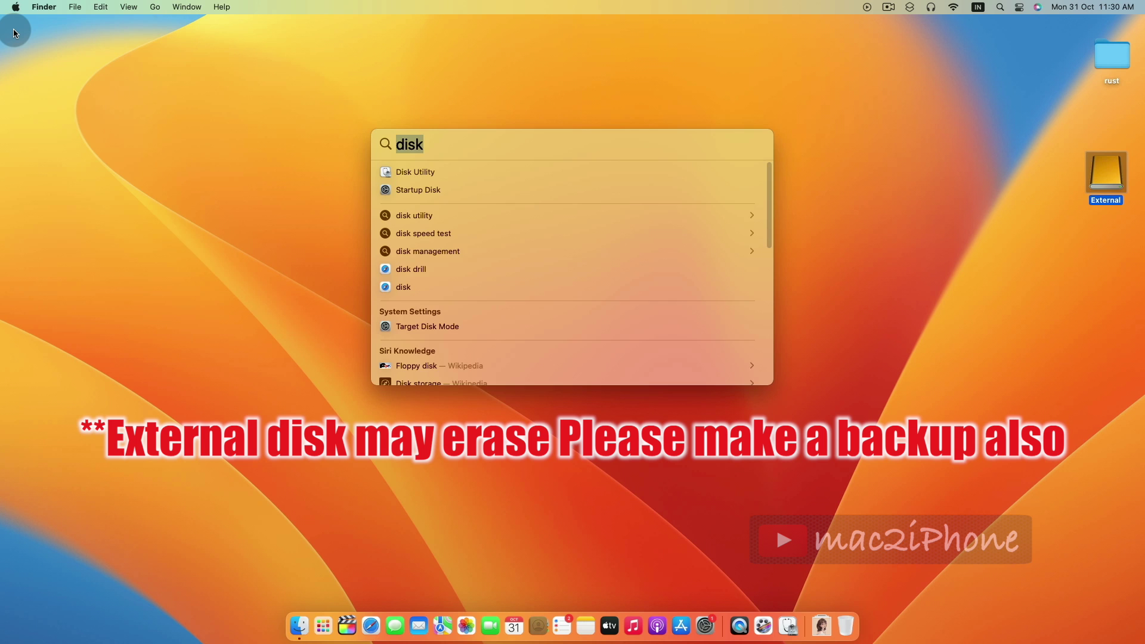
pyautogui.write('dis')
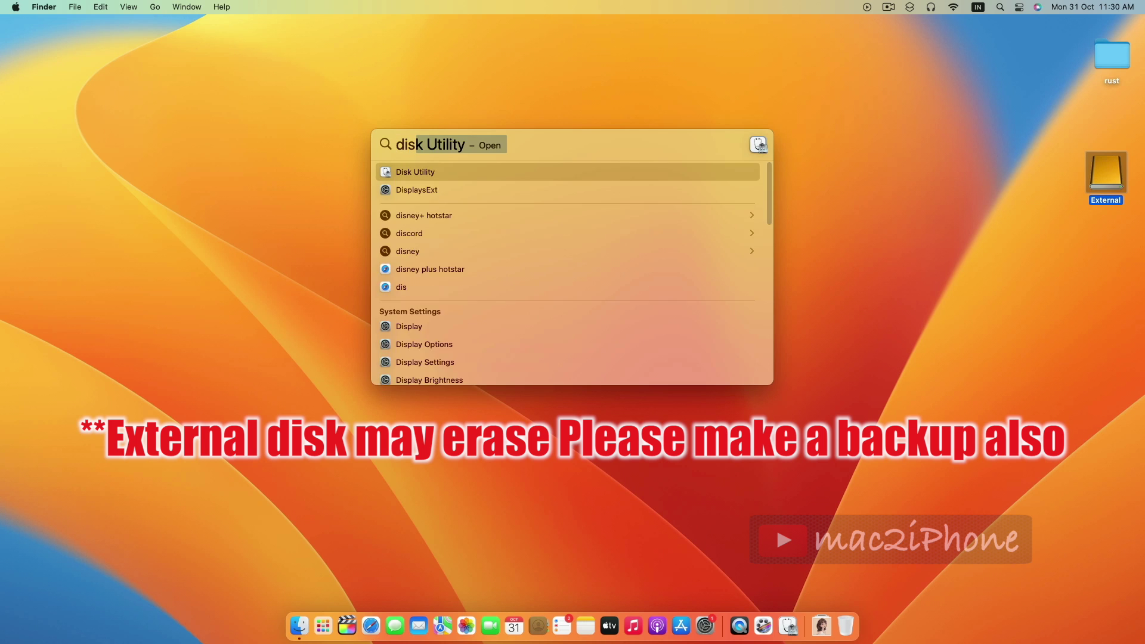
pyautogui.write('k')
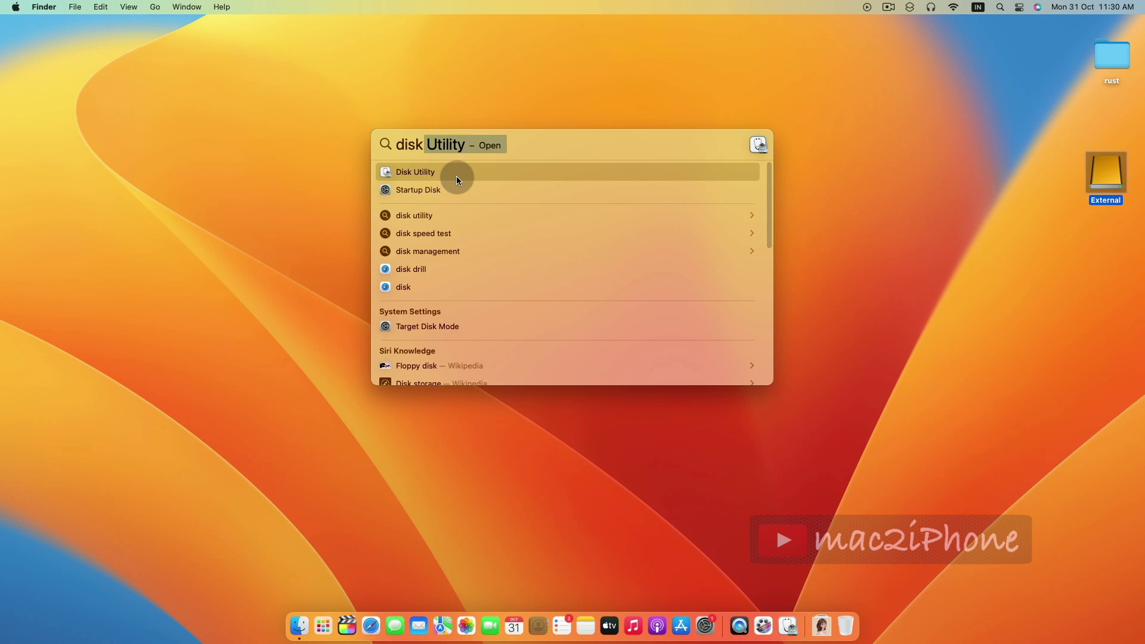
# Launch Disk Utility, show all devices, and select the external Mass Storage Device Media
pyautogui.click(456, 173)
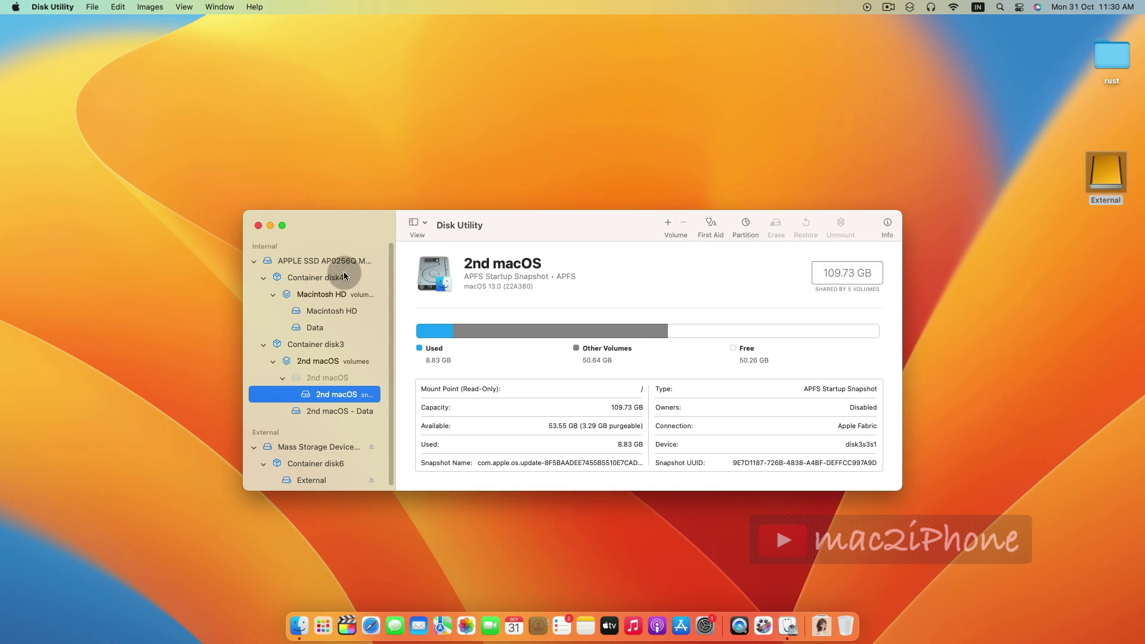
pyautogui.click(423, 229)
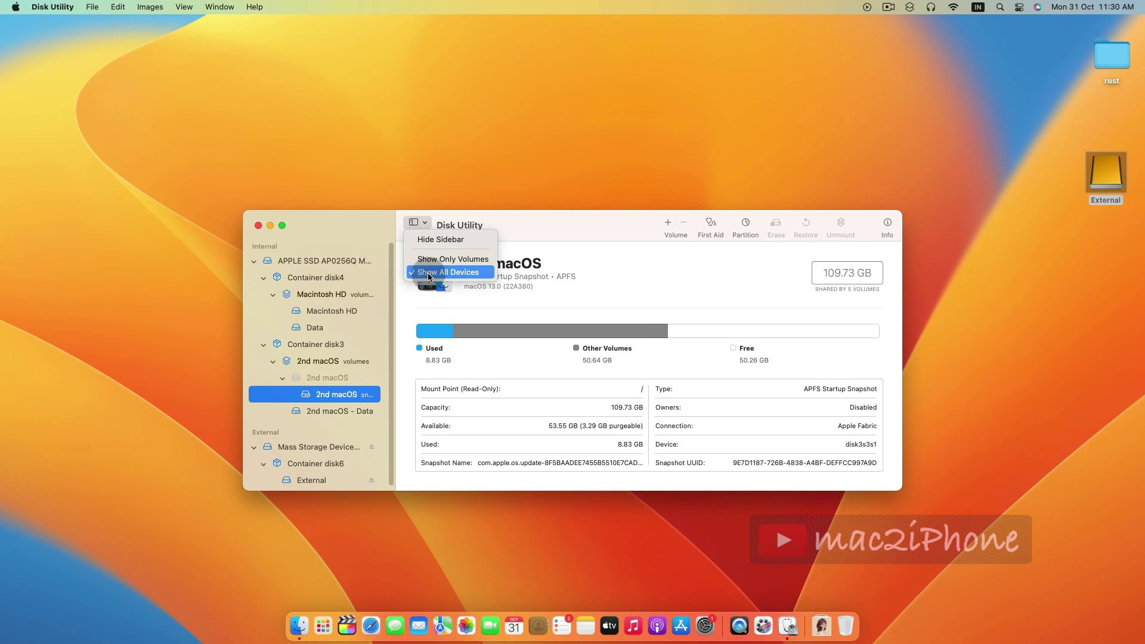
pyautogui.click(428, 273)
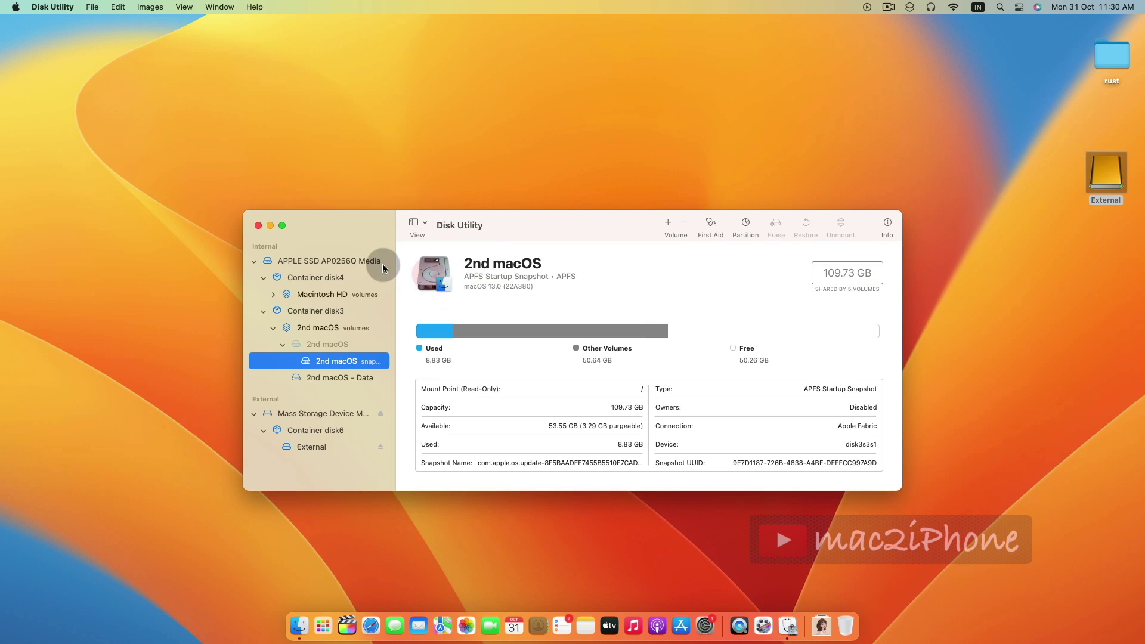
pyautogui.click(254, 261)
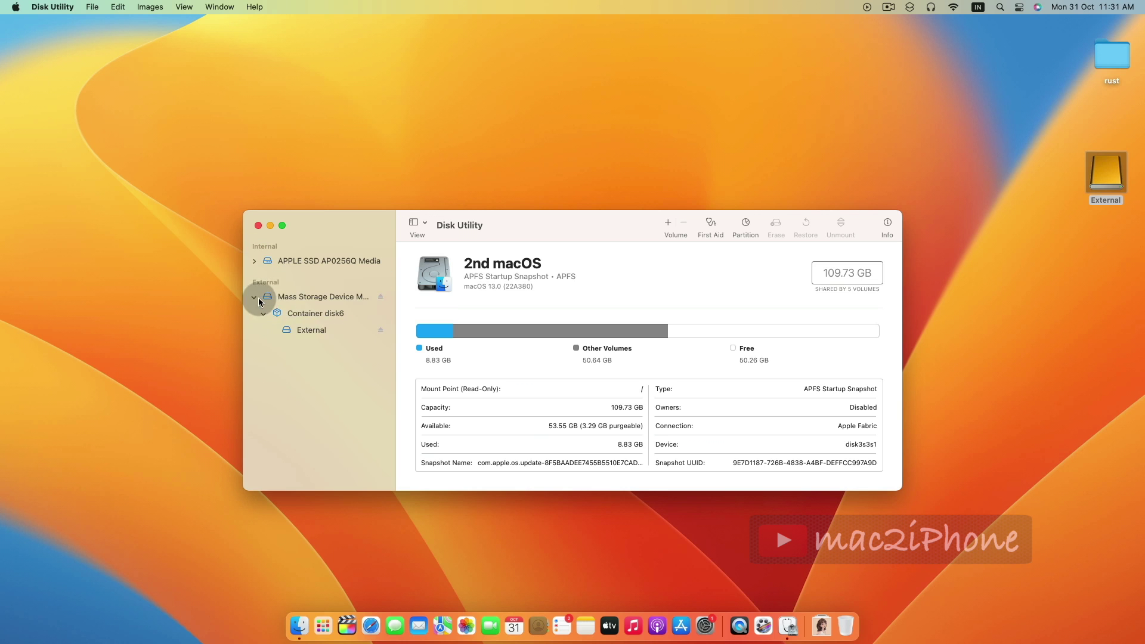
pyautogui.moveTo(344, 224); pyautogui.dragTo(361, 116)
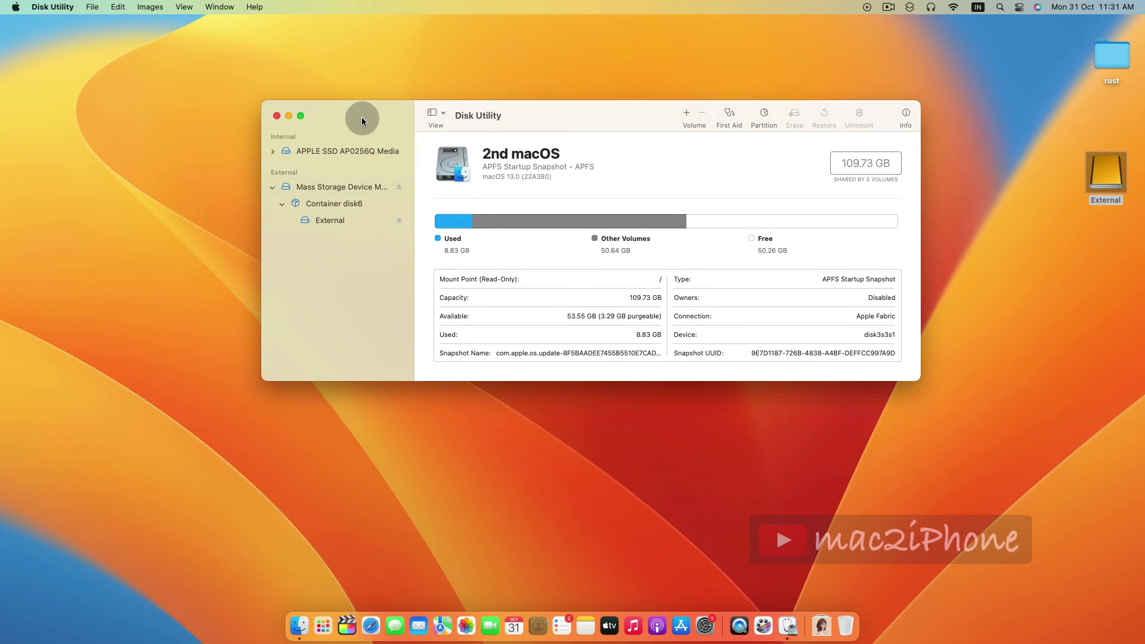
pyautogui.click(358, 186)
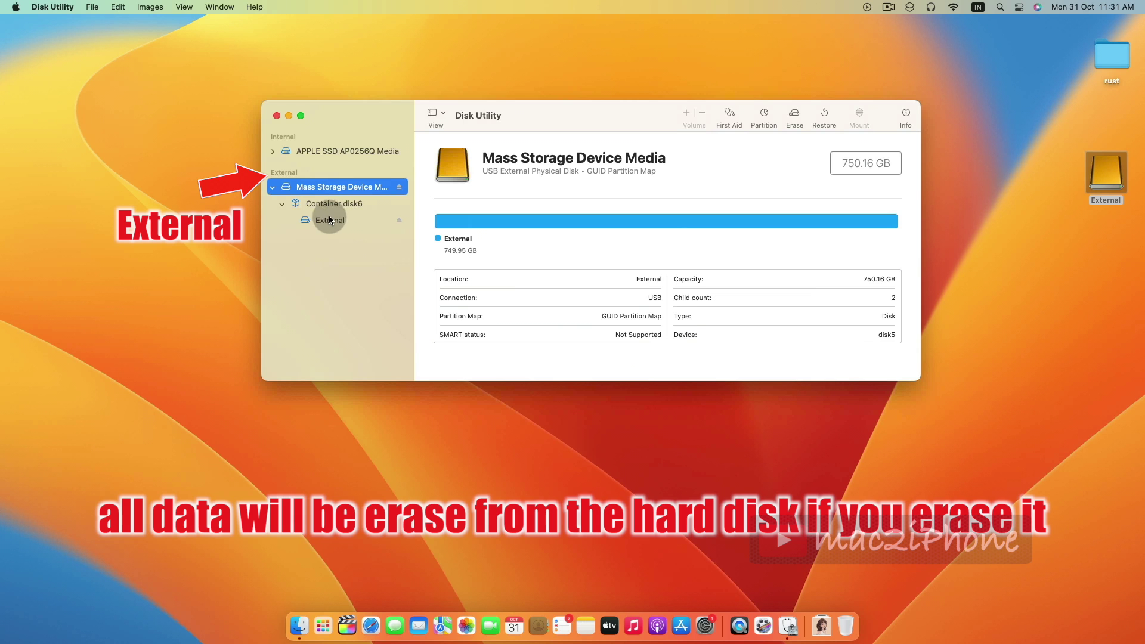
# Erase the external disk as Mac OS Extended (Journaled) named Backup
pyautogui.click(792, 115)
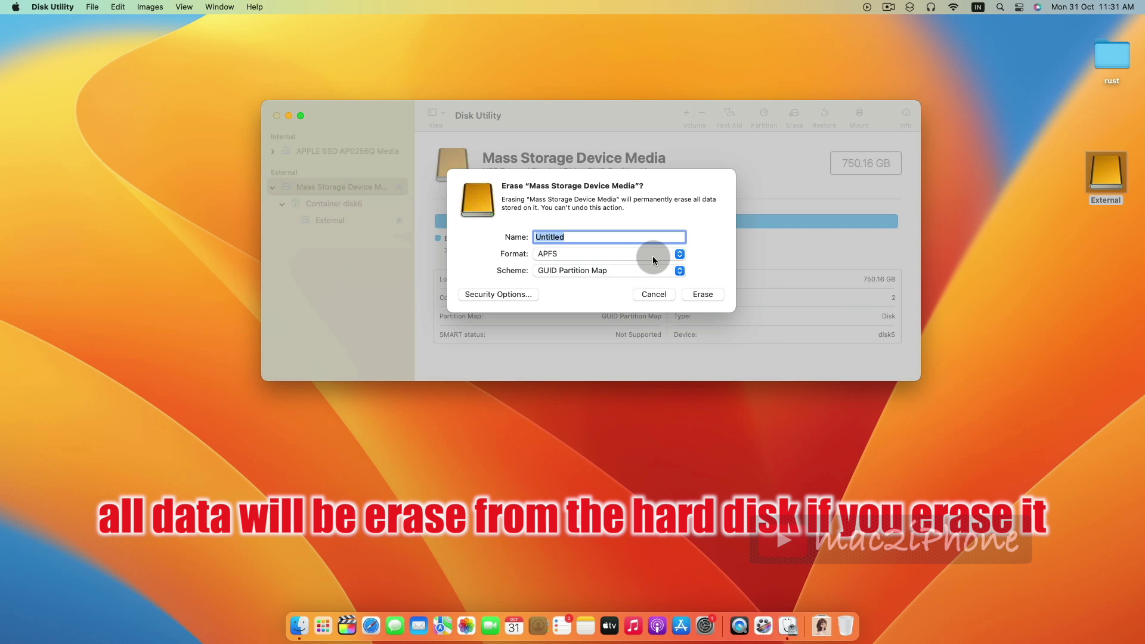
pyautogui.click(653, 256)
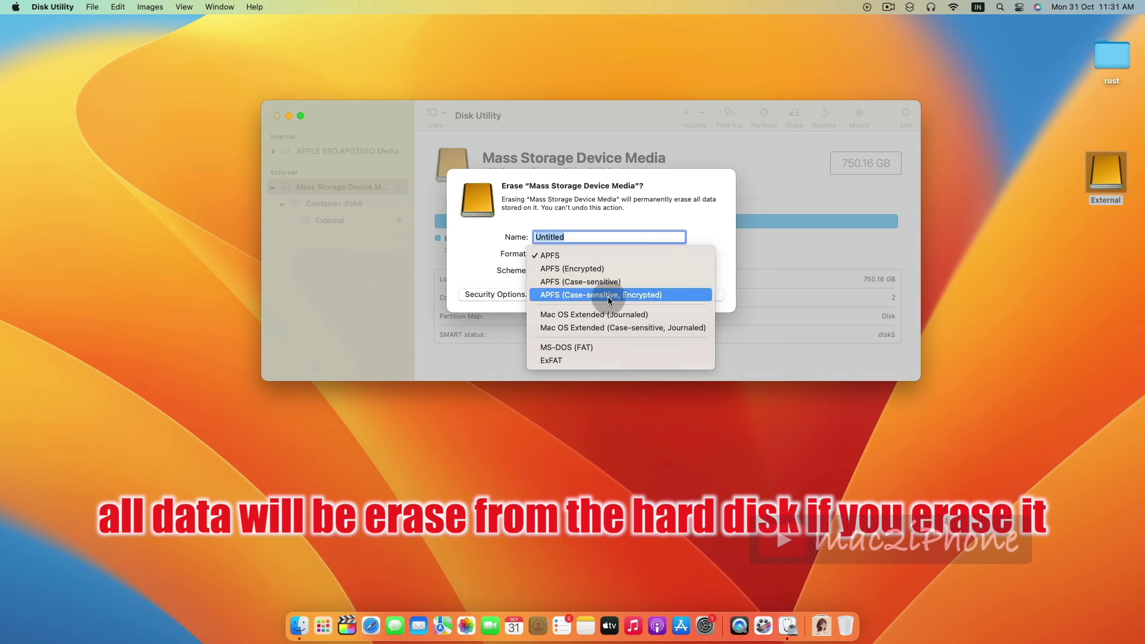
pyautogui.click(598, 314)
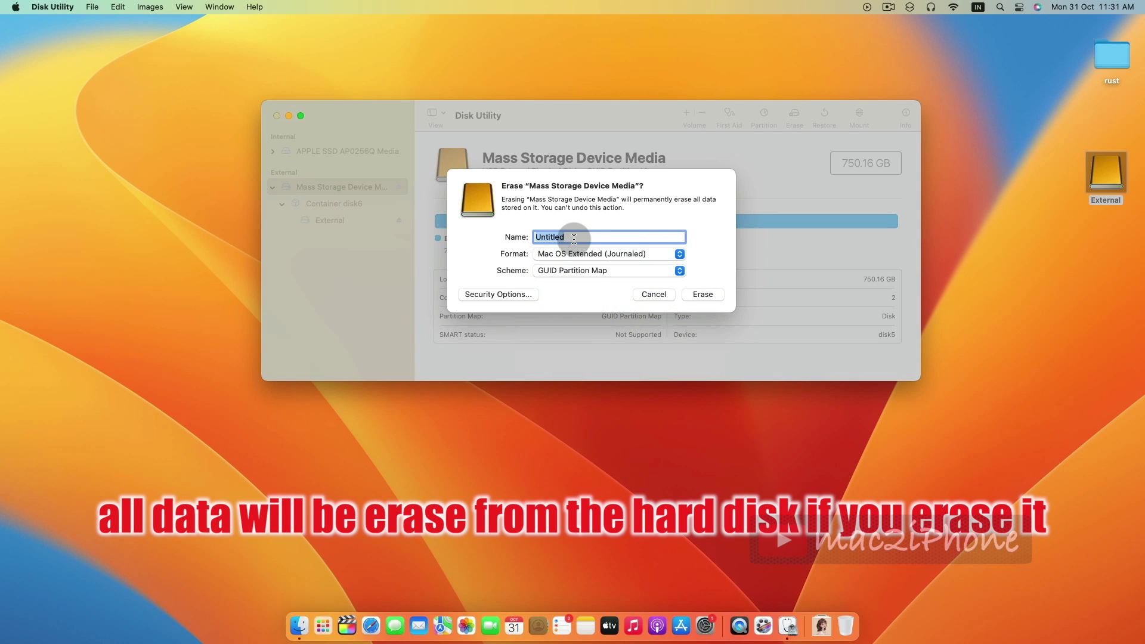
pyautogui.write('Backup')
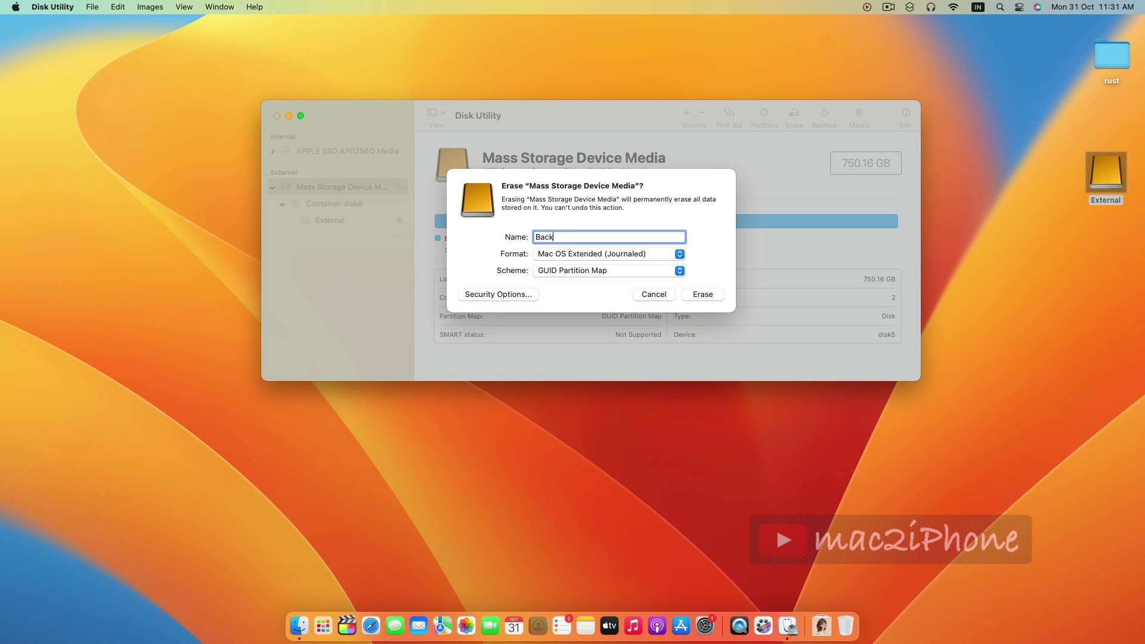
pyautogui.click(694, 295)
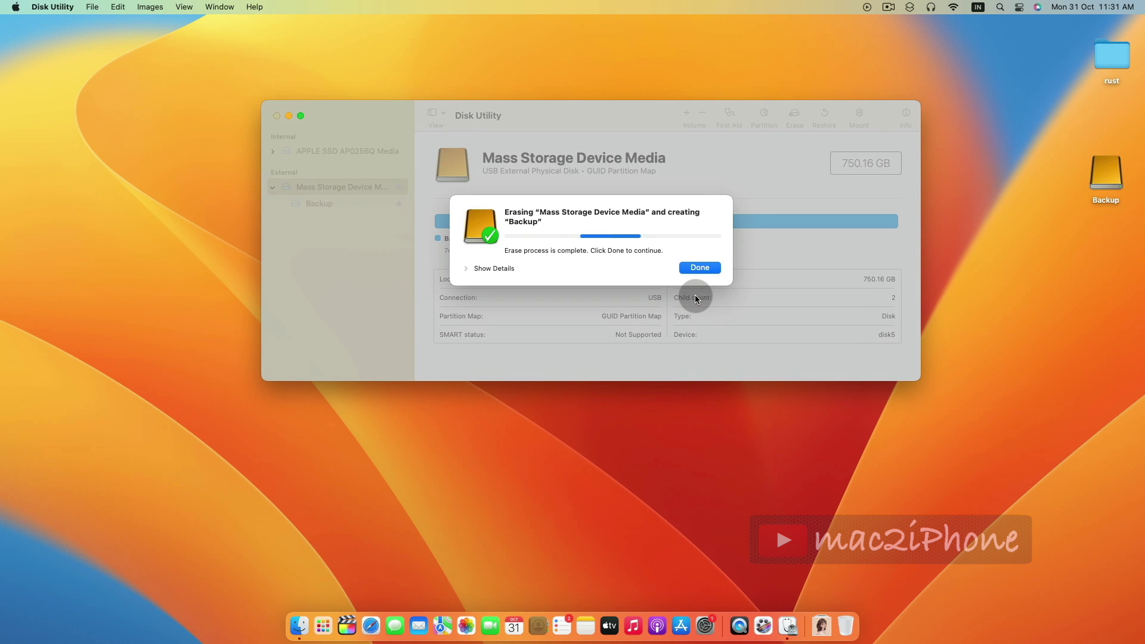
pyautogui.click(700, 271)
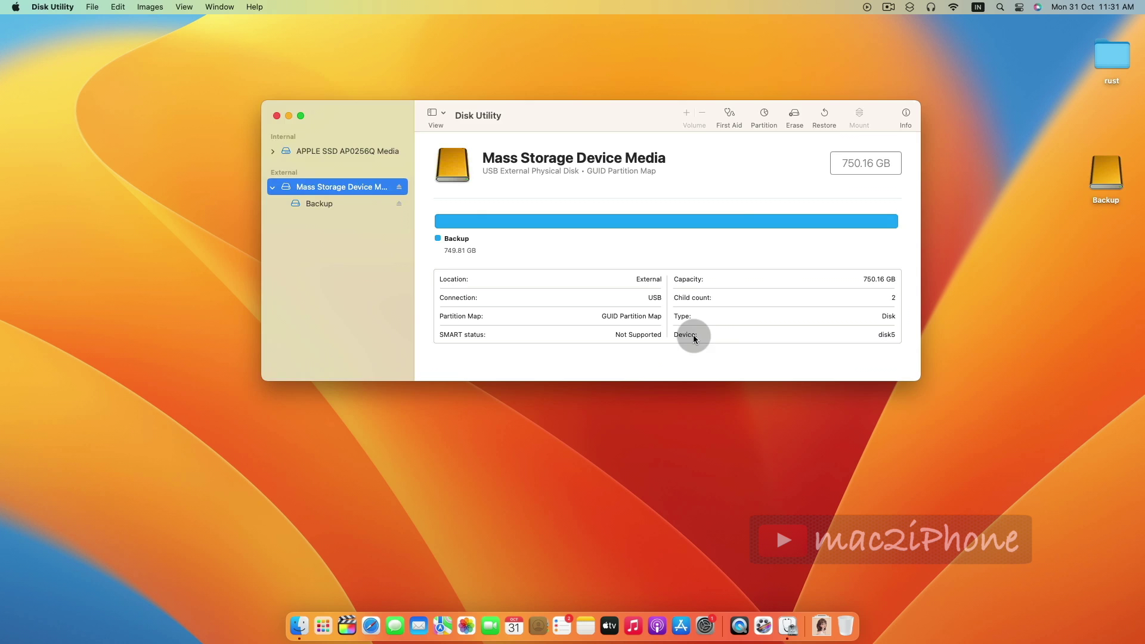
# Add a 32 GB Untitled partition beside Backup and apply the new layout
pyautogui.click(764, 116)
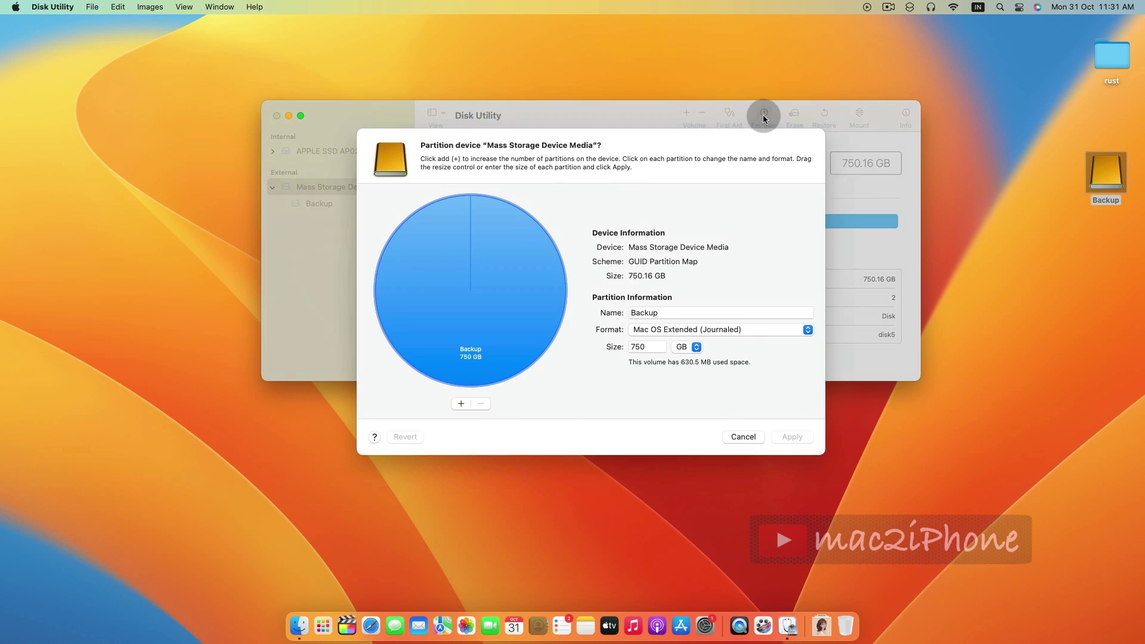
pyautogui.click(461, 408)
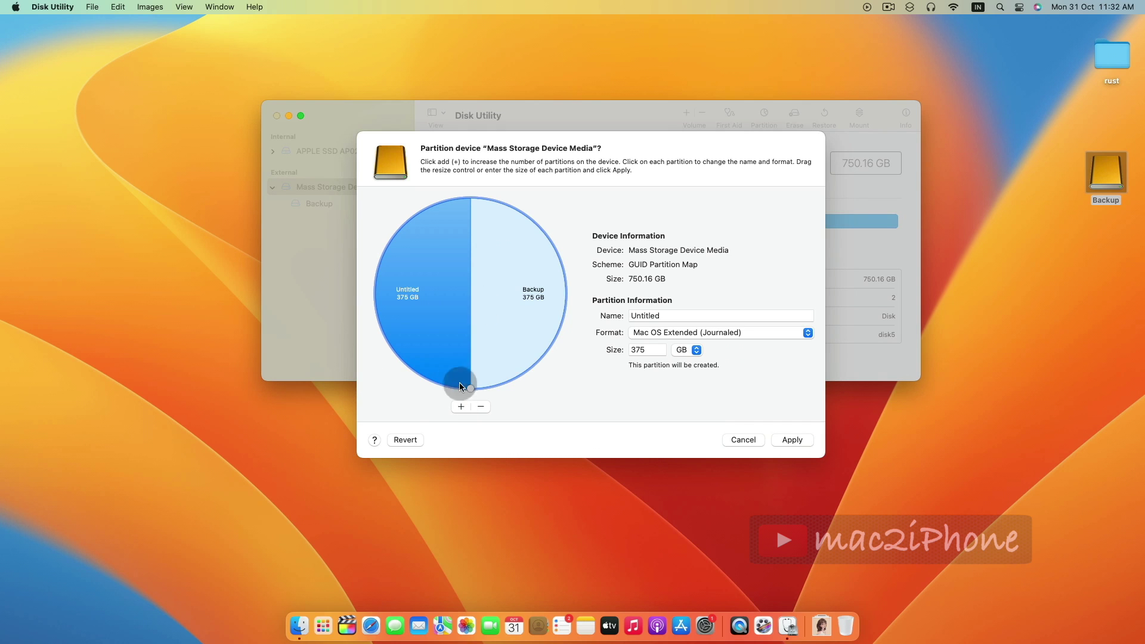
pyautogui.moveTo(470, 389); pyautogui.dragTo(376, 291)
pyautogui.doubleClick(646, 350)
pyautogui.write('32')
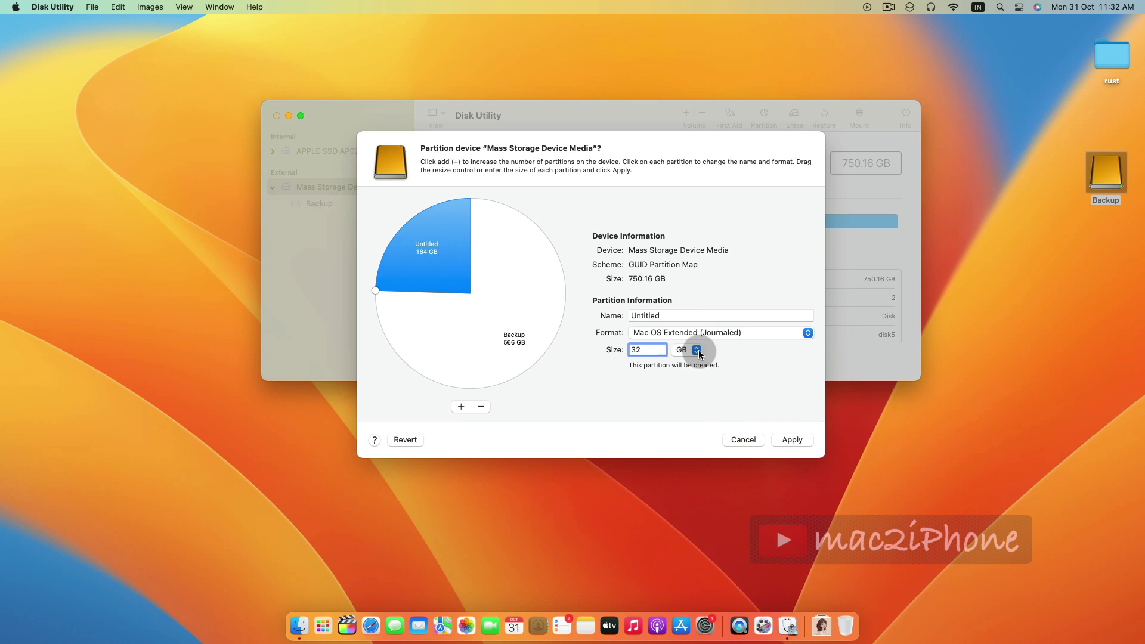
pyautogui.click(696, 351)
pyautogui.click(688, 350)
pyautogui.click(742, 402)
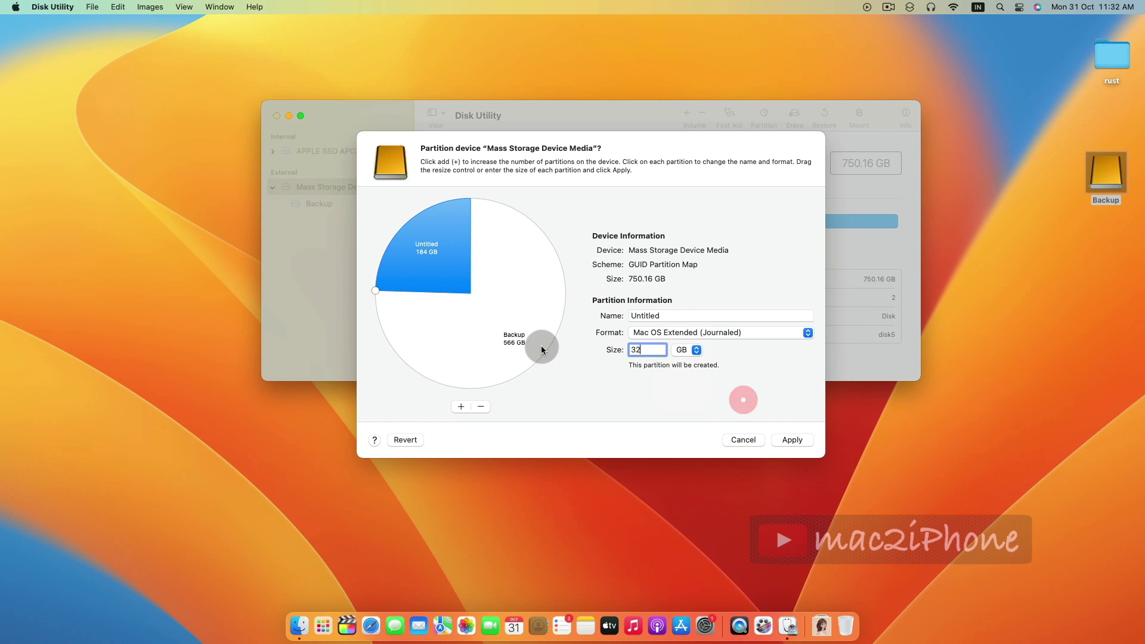
pyautogui.click(793, 438)
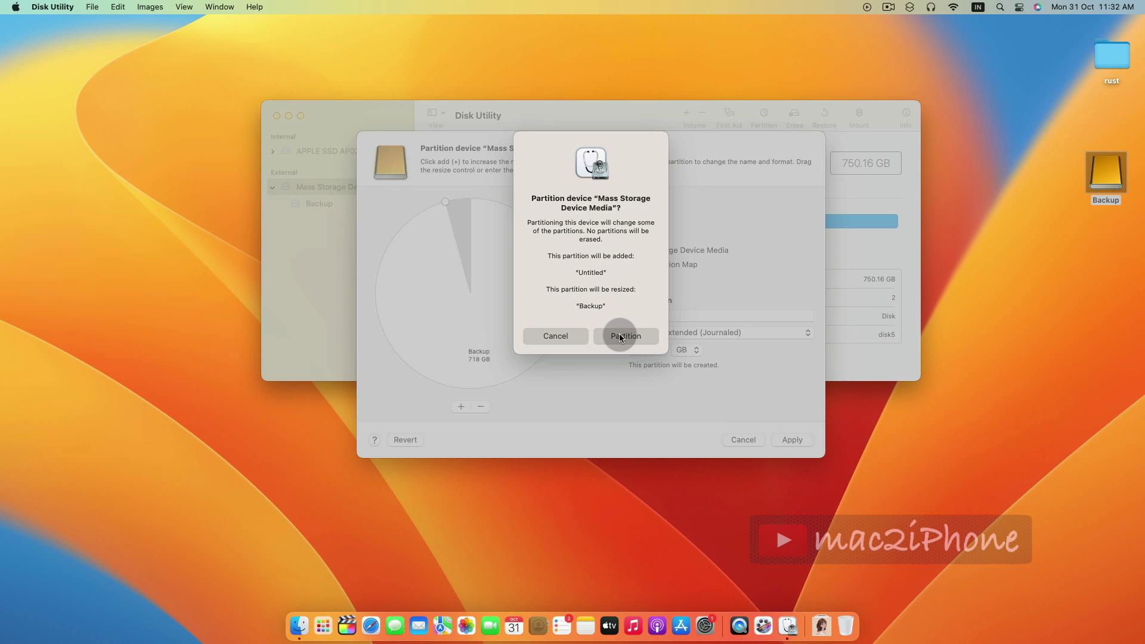
pyautogui.click(620, 337)
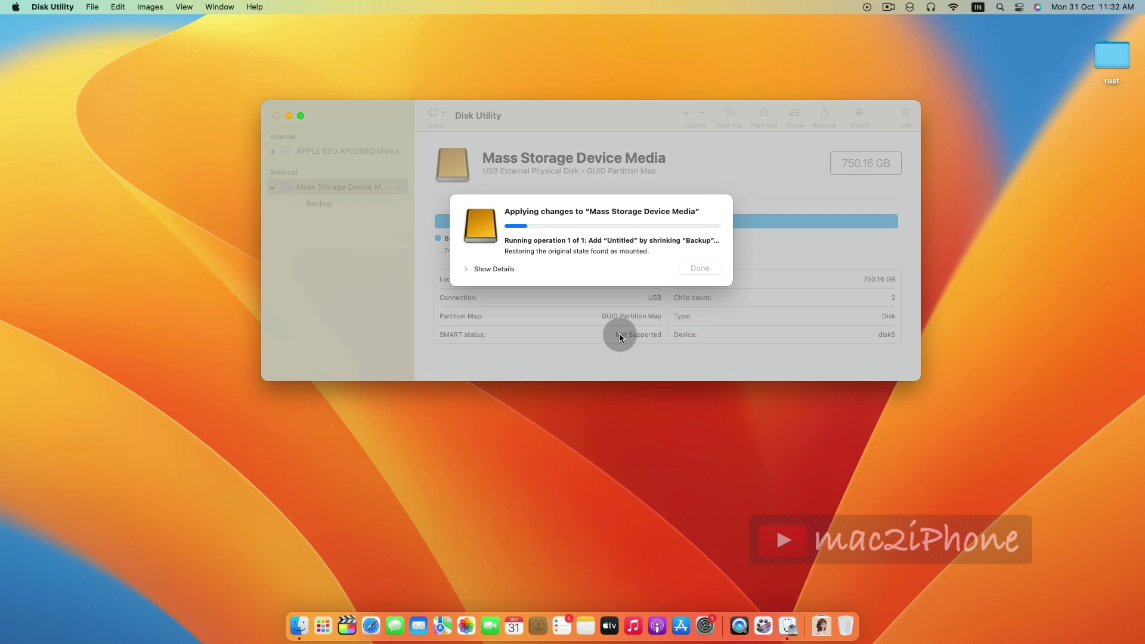
# Close Disk Utility and open Time Machine under System Settings > General
pyautogui.click(700, 261)
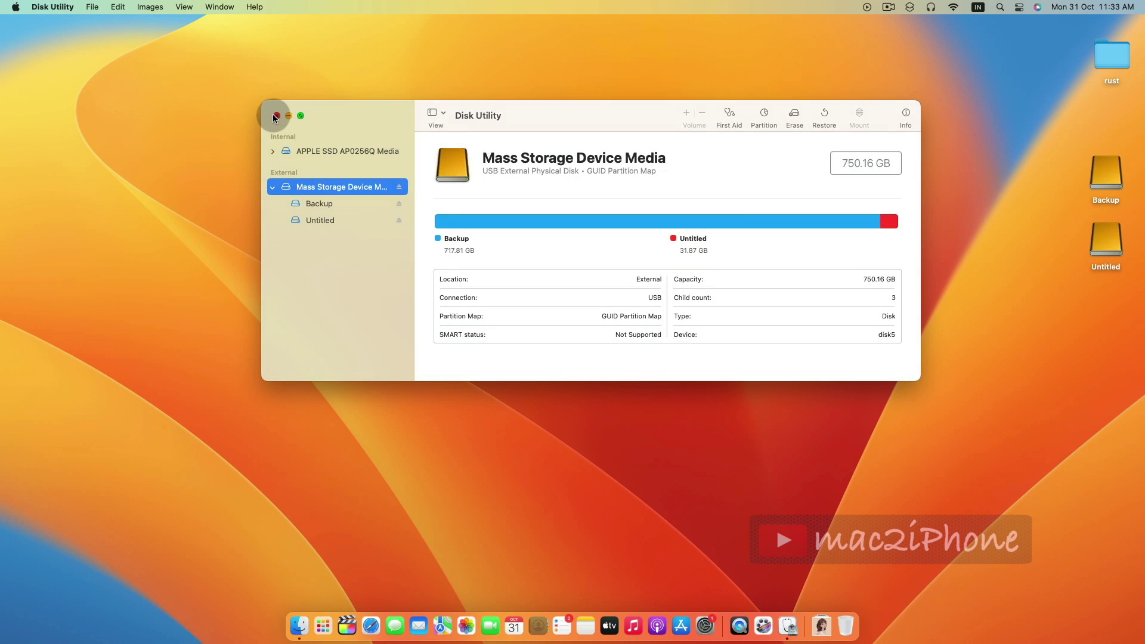
pyautogui.click(276, 115)
pyautogui.click(16, 6)
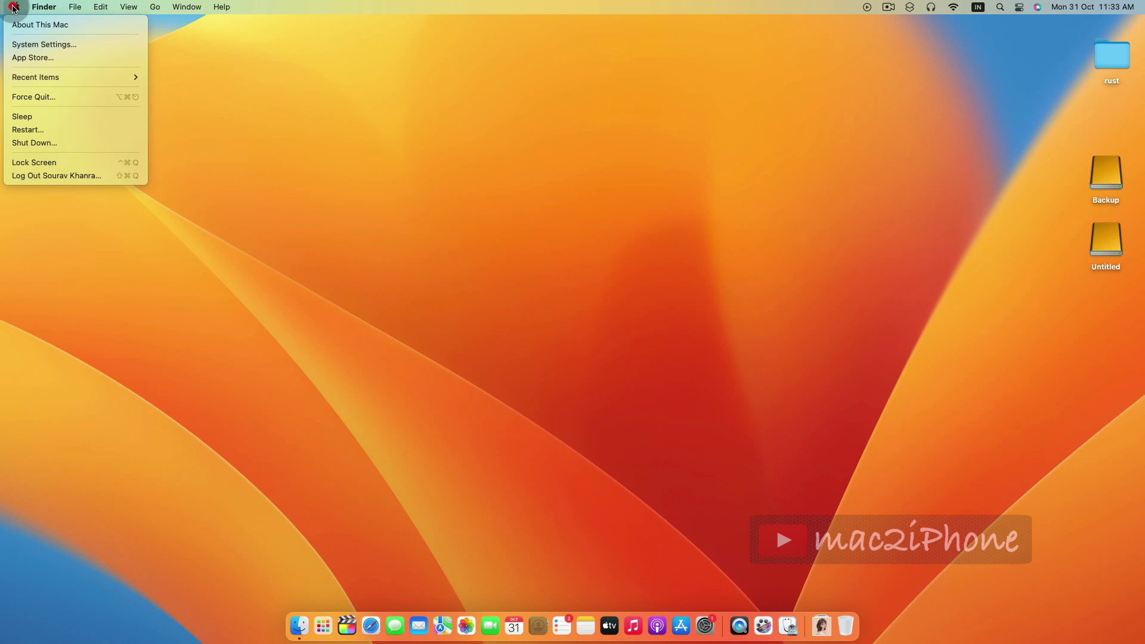
pyautogui.click(26, 43)
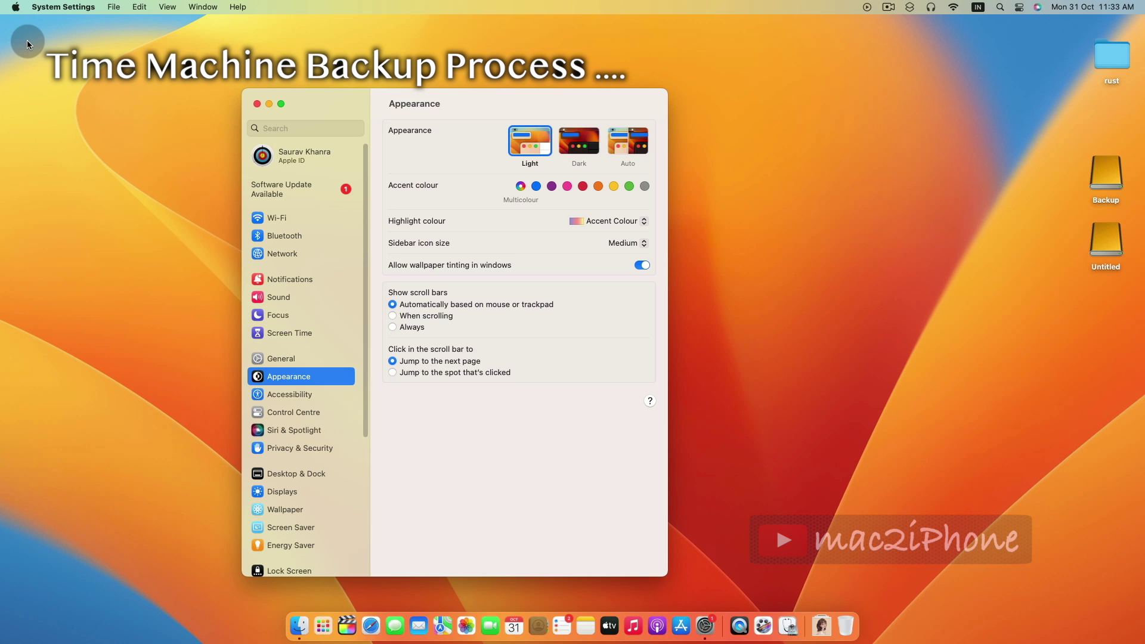
pyautogui.click(281, 358)
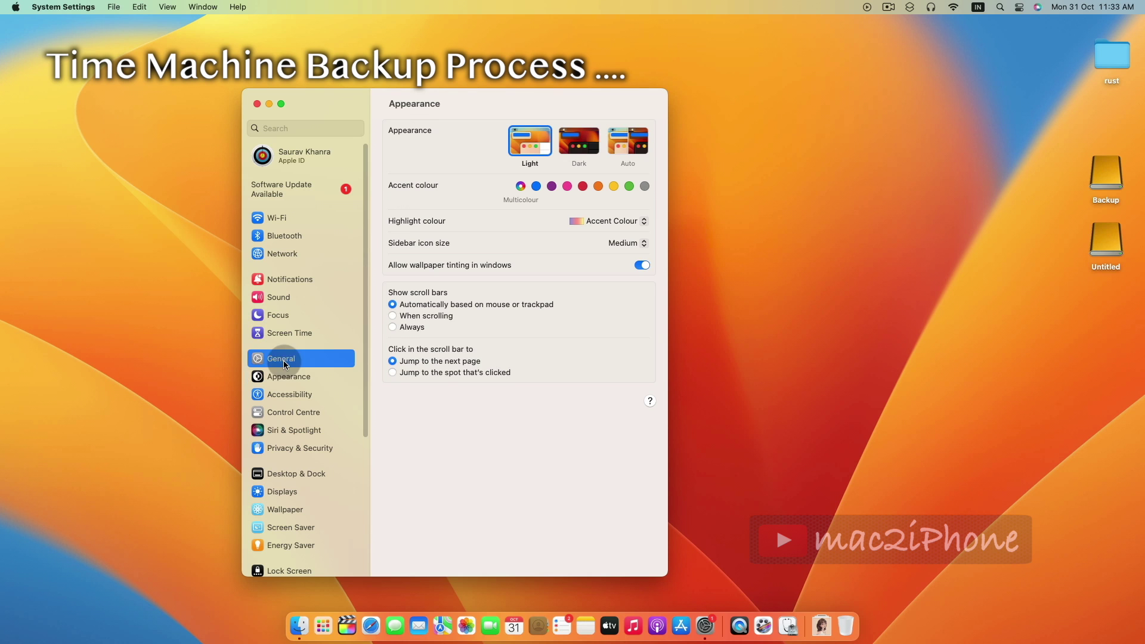
pyautogui.click(441, 361)
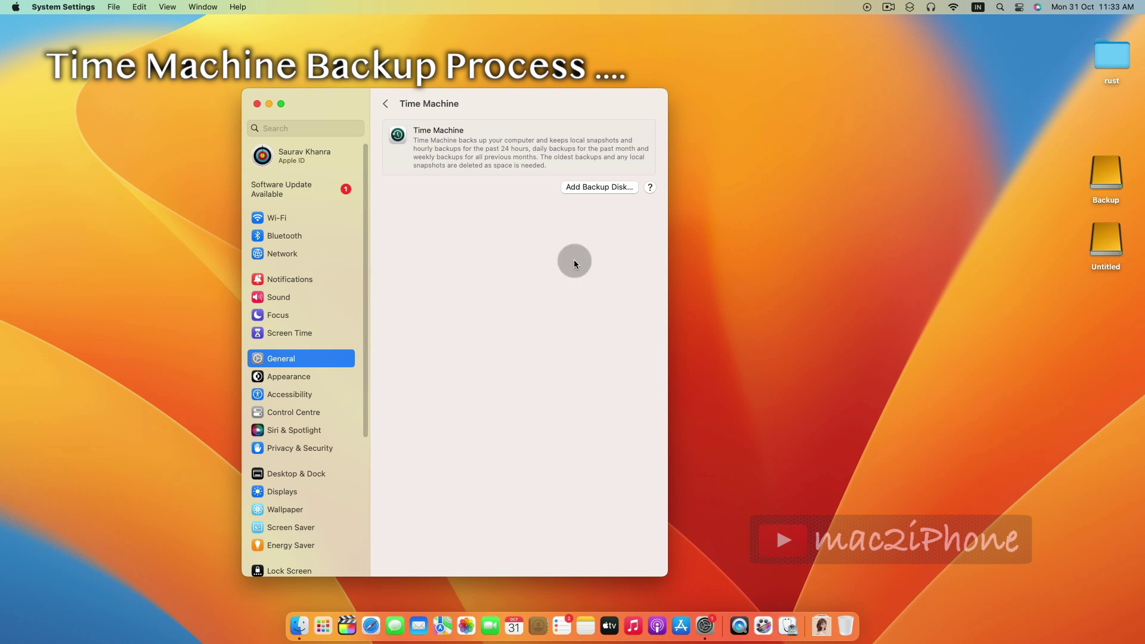
# Add Backup as the Time Machine disk with encryption turned off
pyautogui.click(588, 189)
pyautogui.click(381, 329)
pyautogui.click(353, 301)
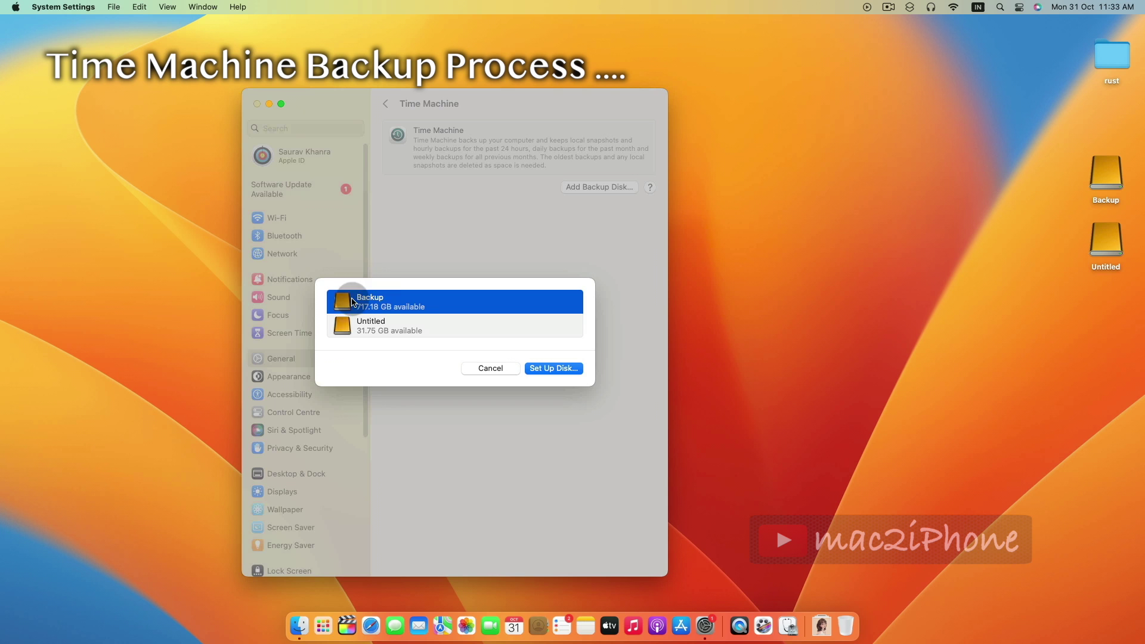
pyautogui.click(553, 368)
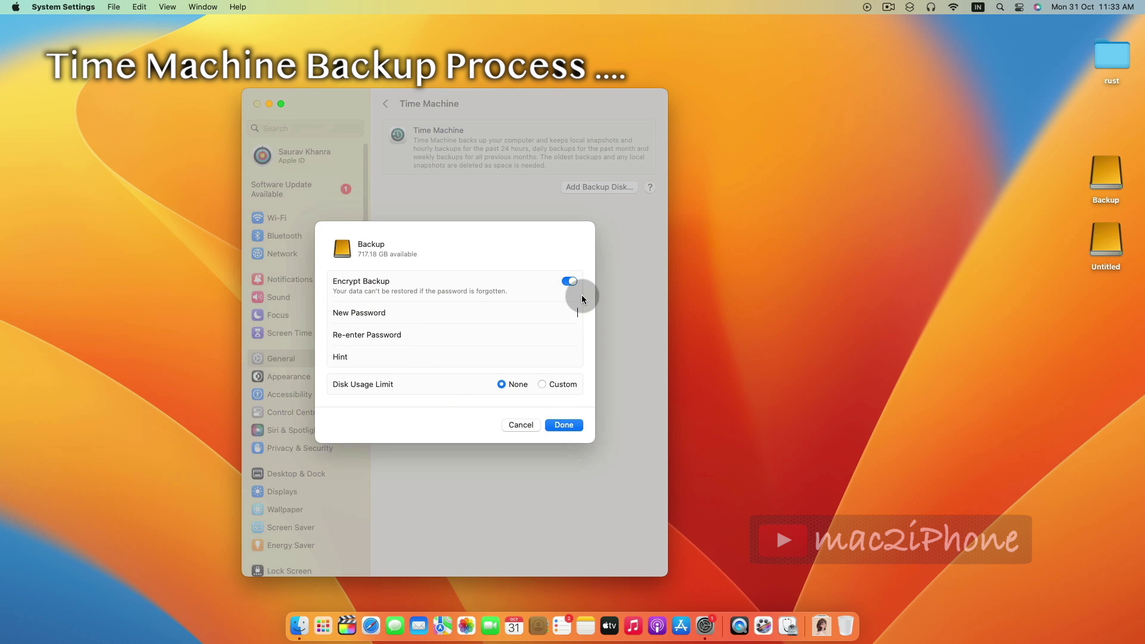
pyautogui.click(567, 282)
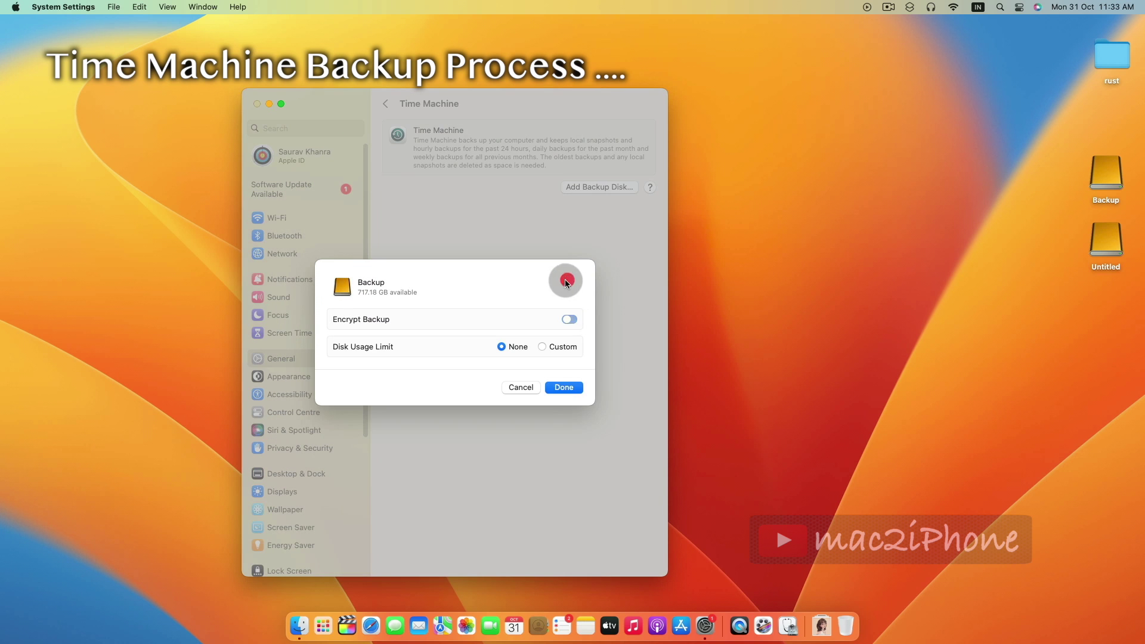
pyautogui.click(567, 390)
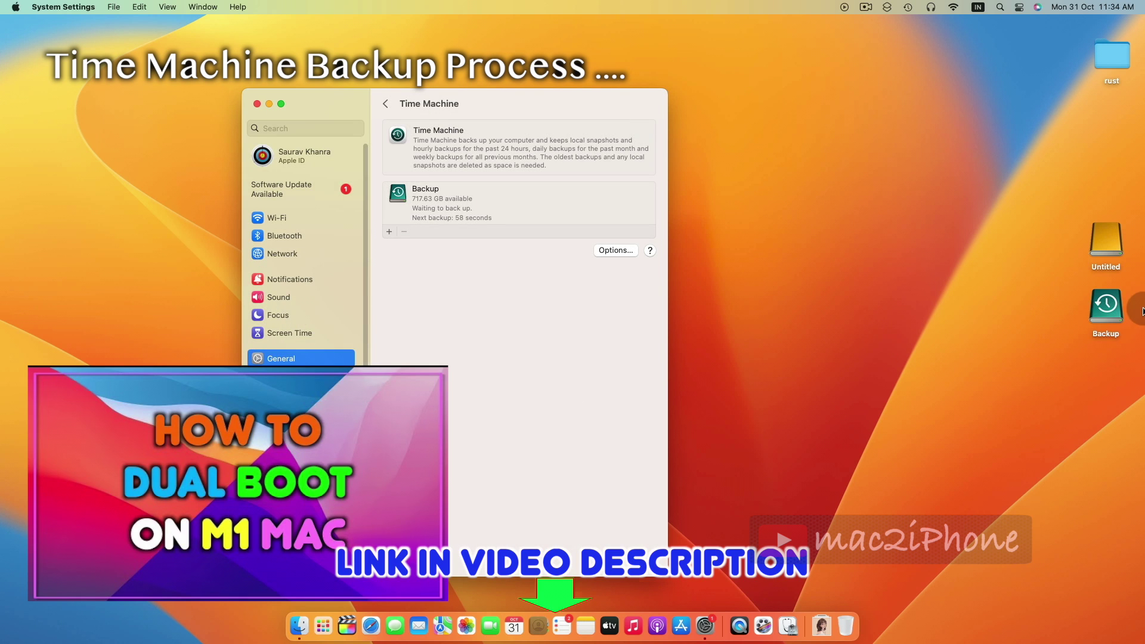
# Start a Time Machine backup now from the menu bar and check its progress
pyautogui.click(1105, 306)
pyautogui.click(908, 8)
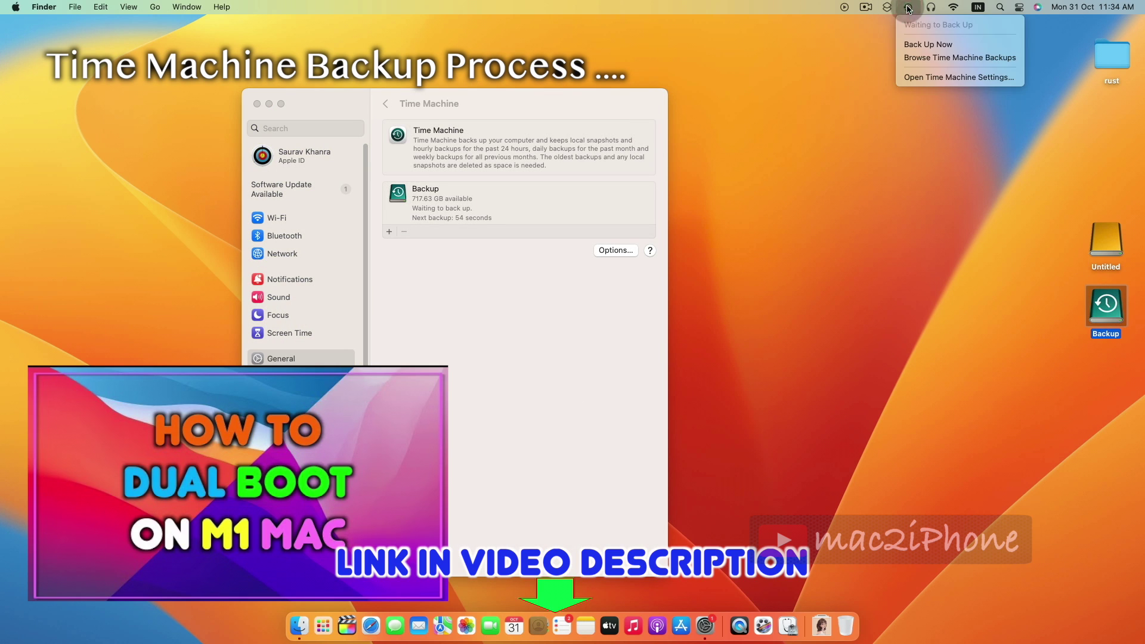
pyautogui.click(927, 44)
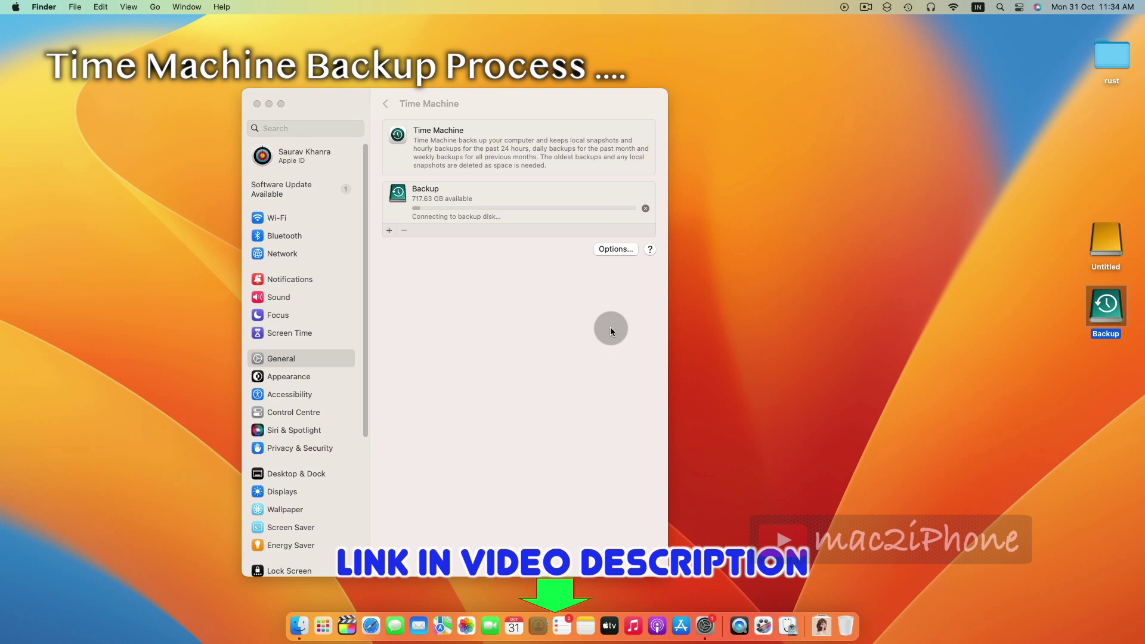
pyautogui.click(257, 104)
pyautogui.click(907, 8)
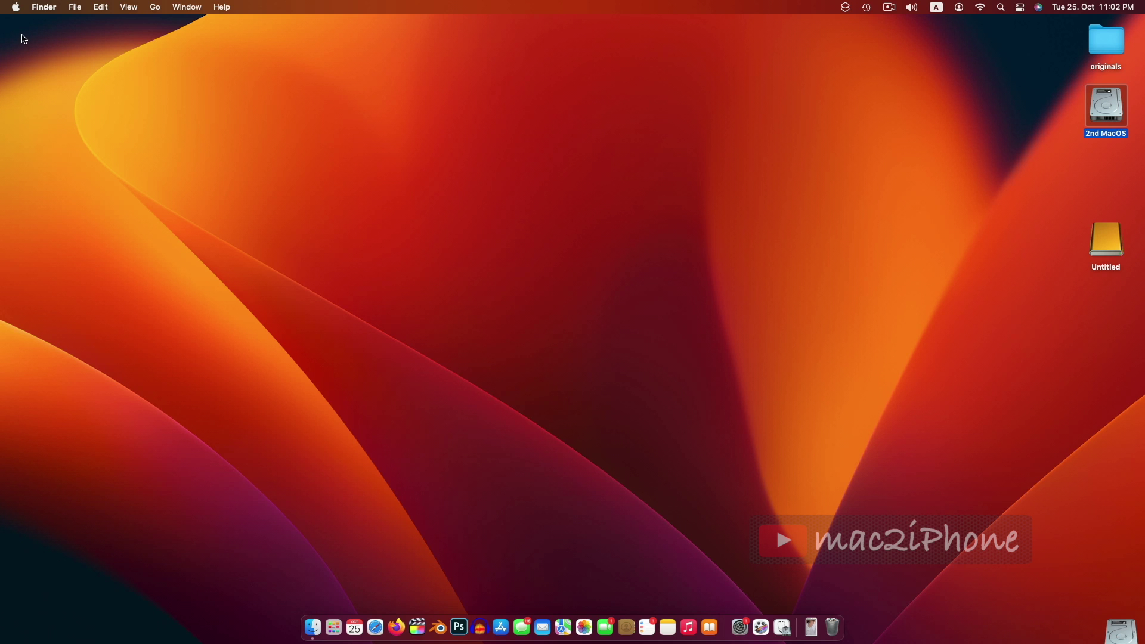
pyautogui.click(13, 7)
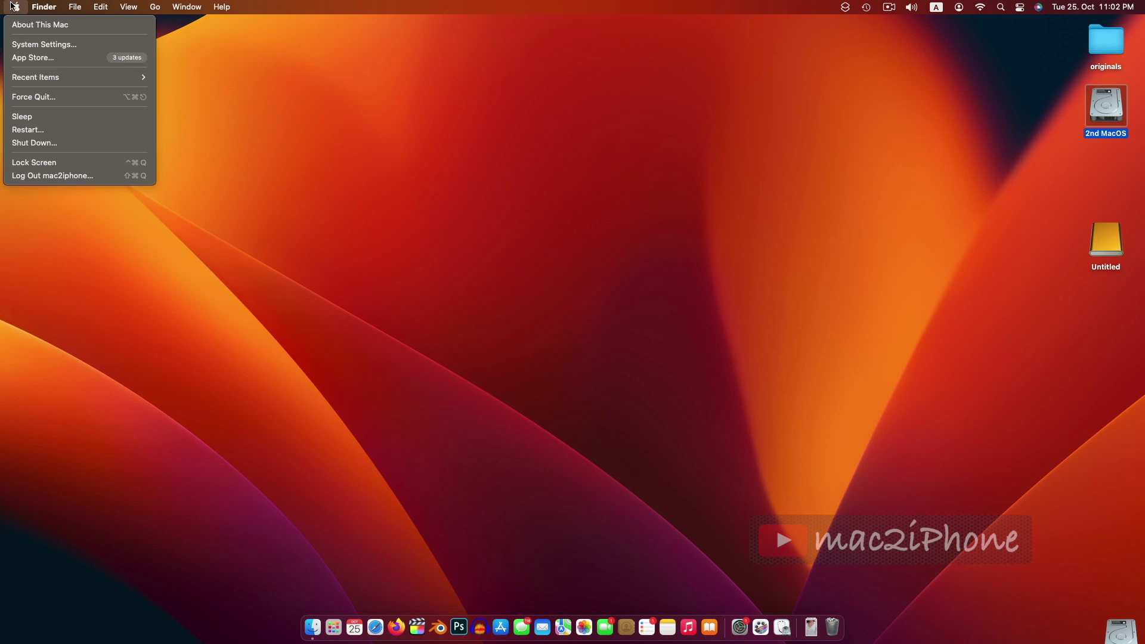
pyautogui.click(28, 60)
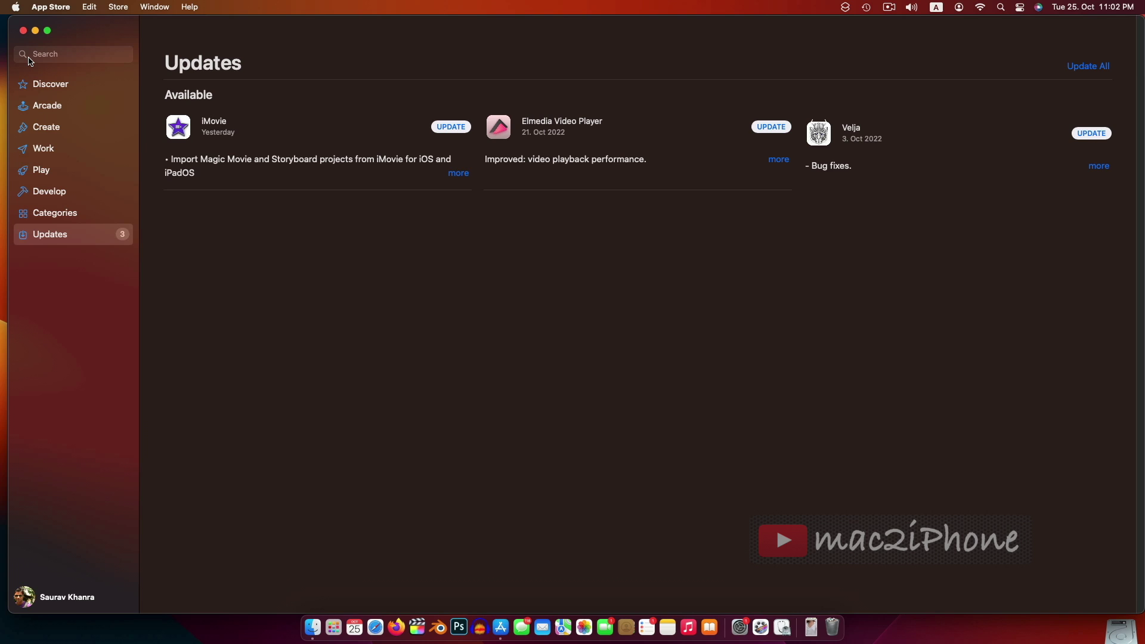
pyautogui.click(74, 57)
pyautogui.write('mac')
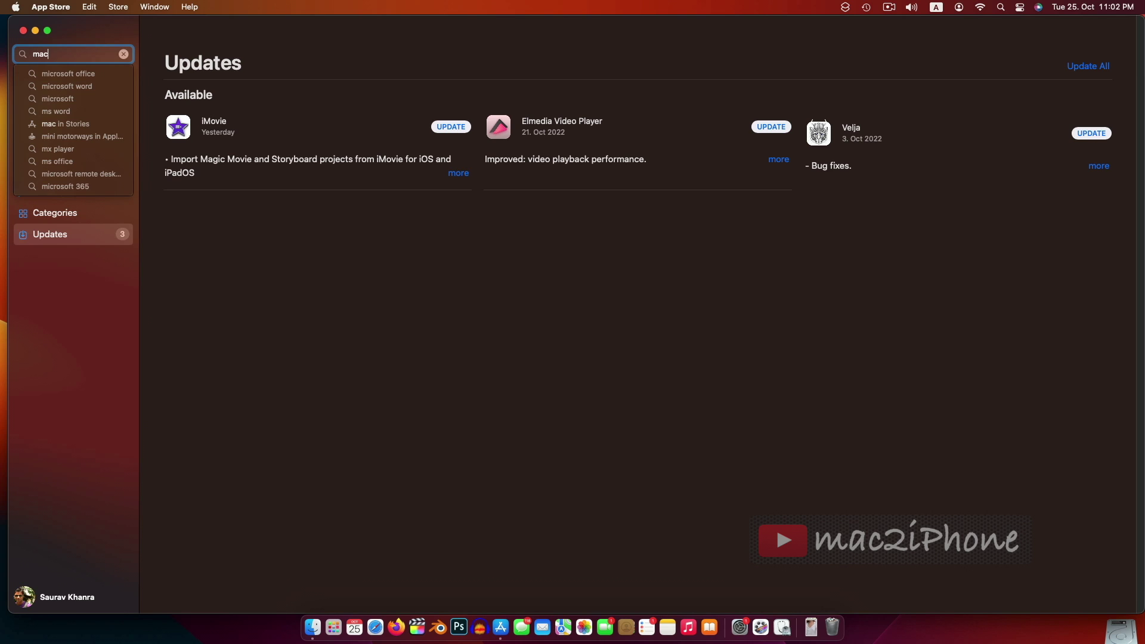
pyautogui.write('os monterey')
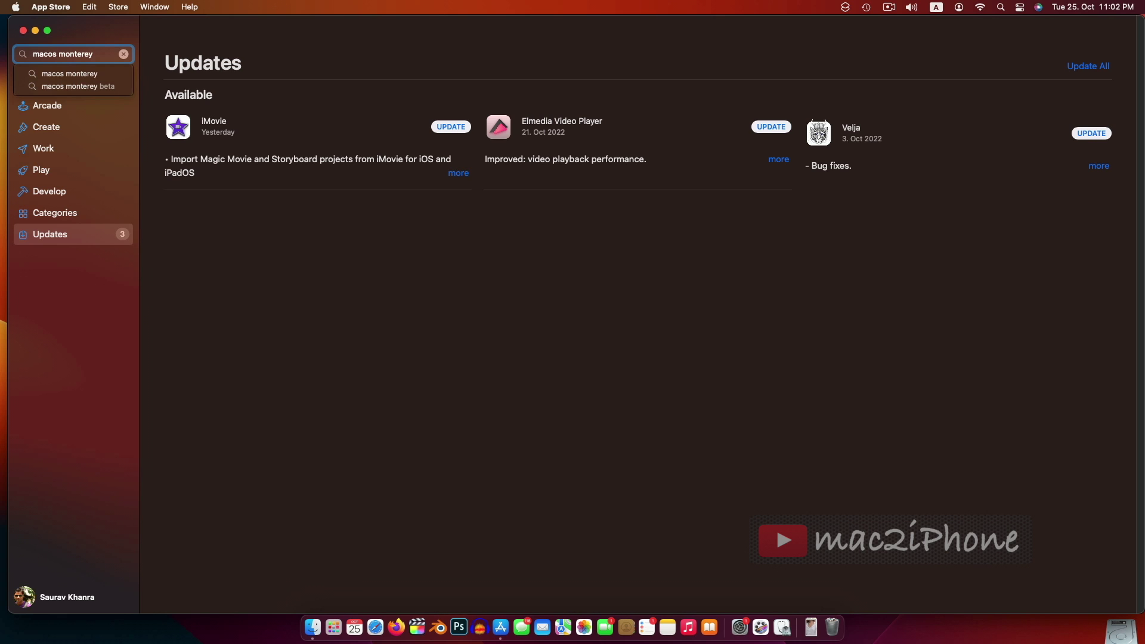
pyautogui.press('Return')
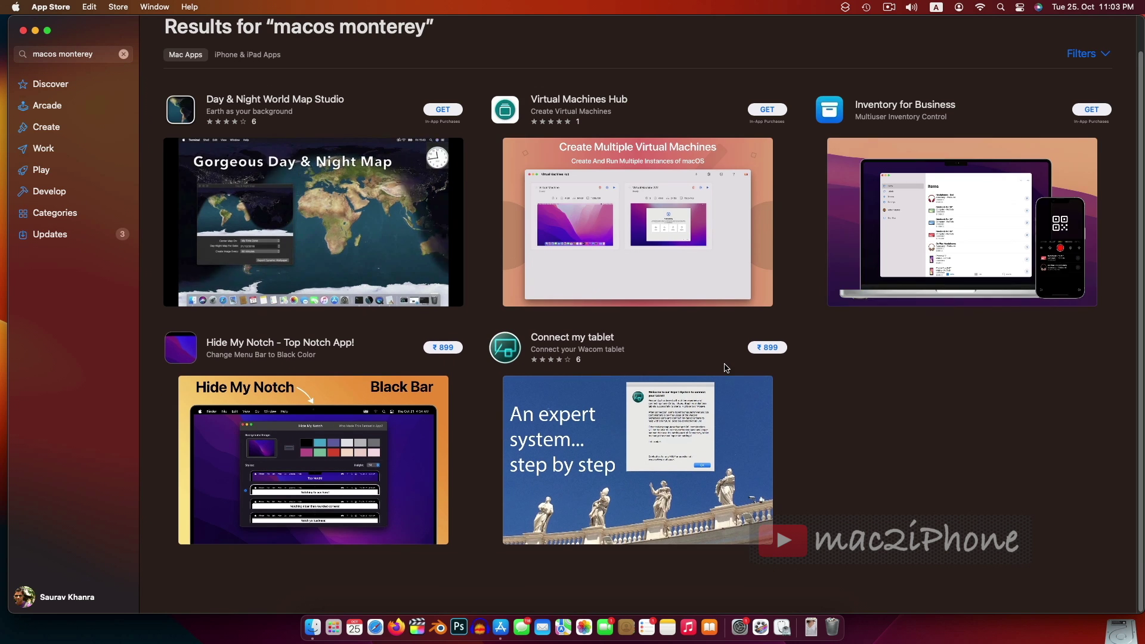
pyautogui.click(124, 54)
pyautogui.write('macos ')
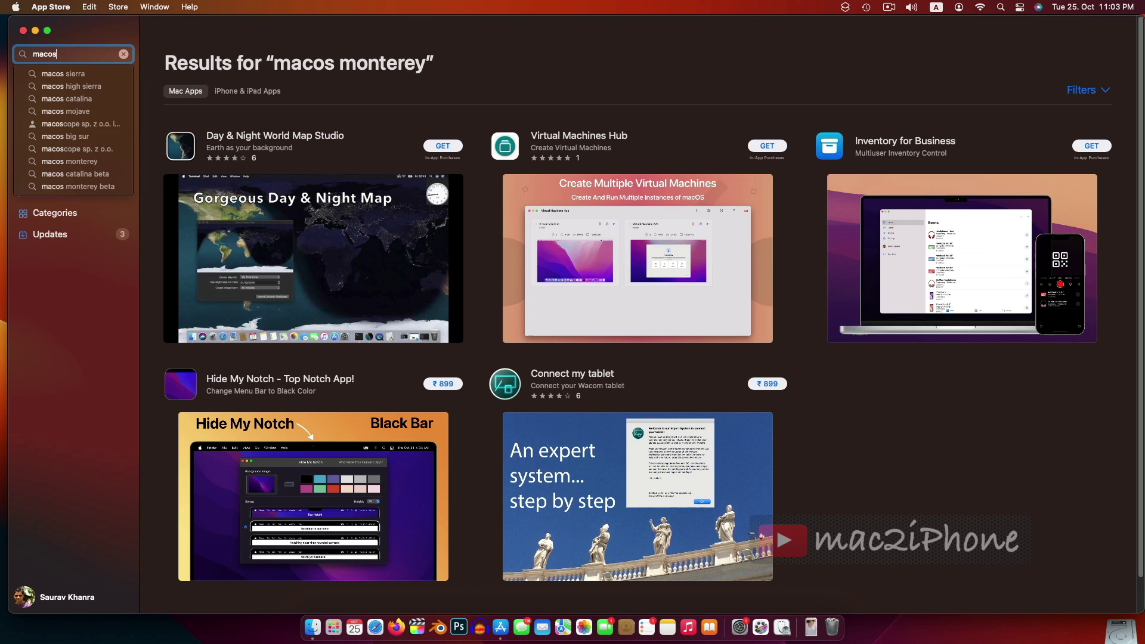
pyautogui.write('ventura')
pyautogui.press('Return')
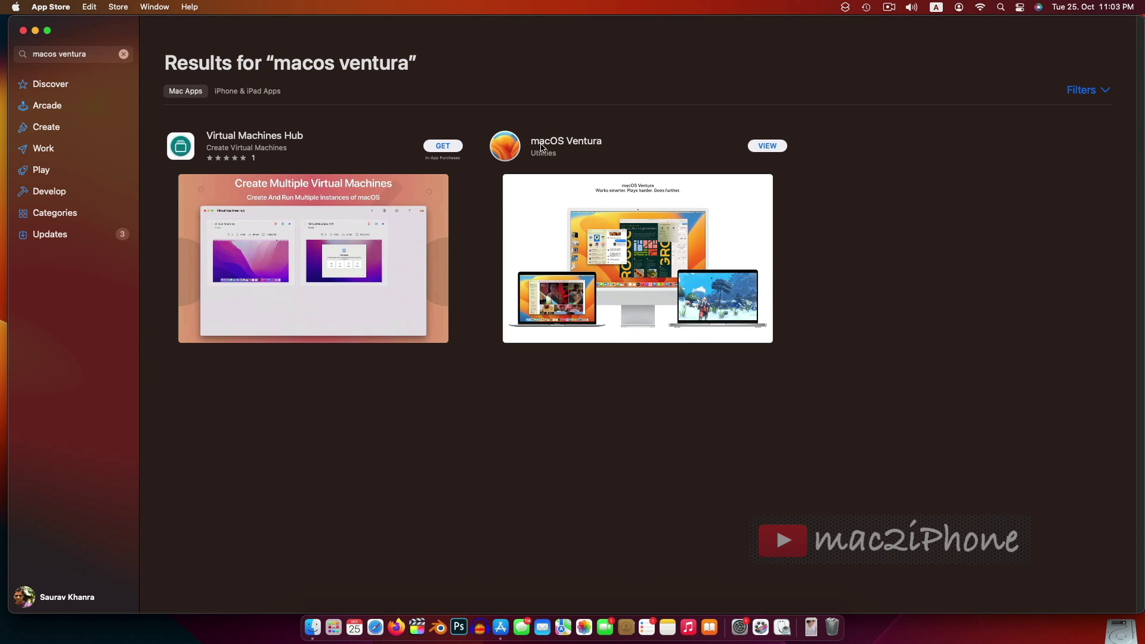
pyautogui.click(541, 148)
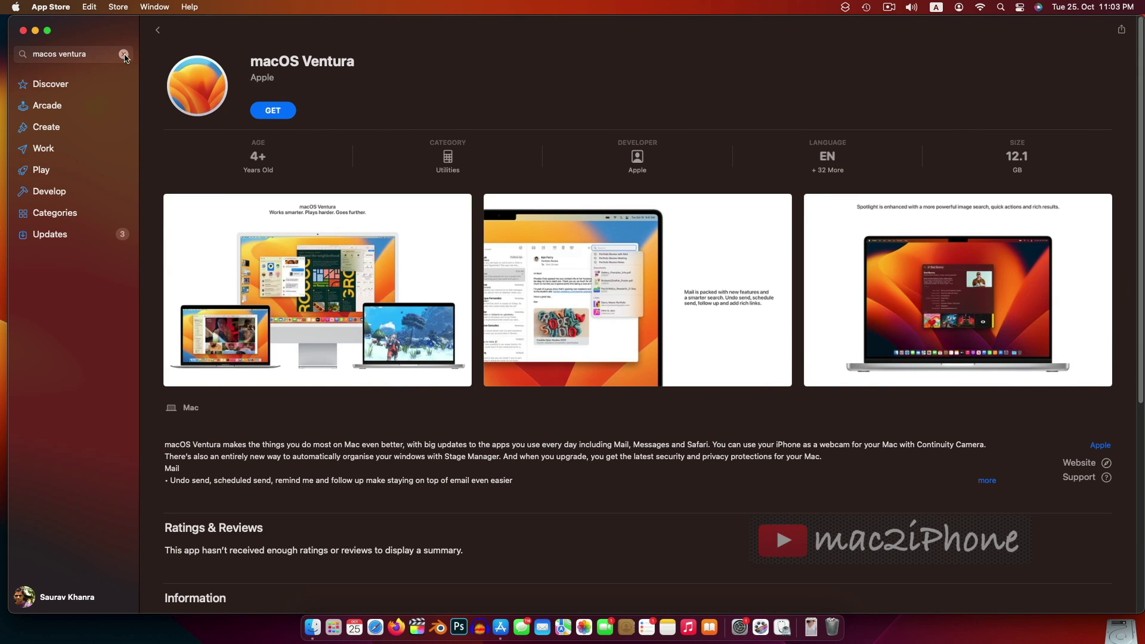
pyautogui.click(23, 31)
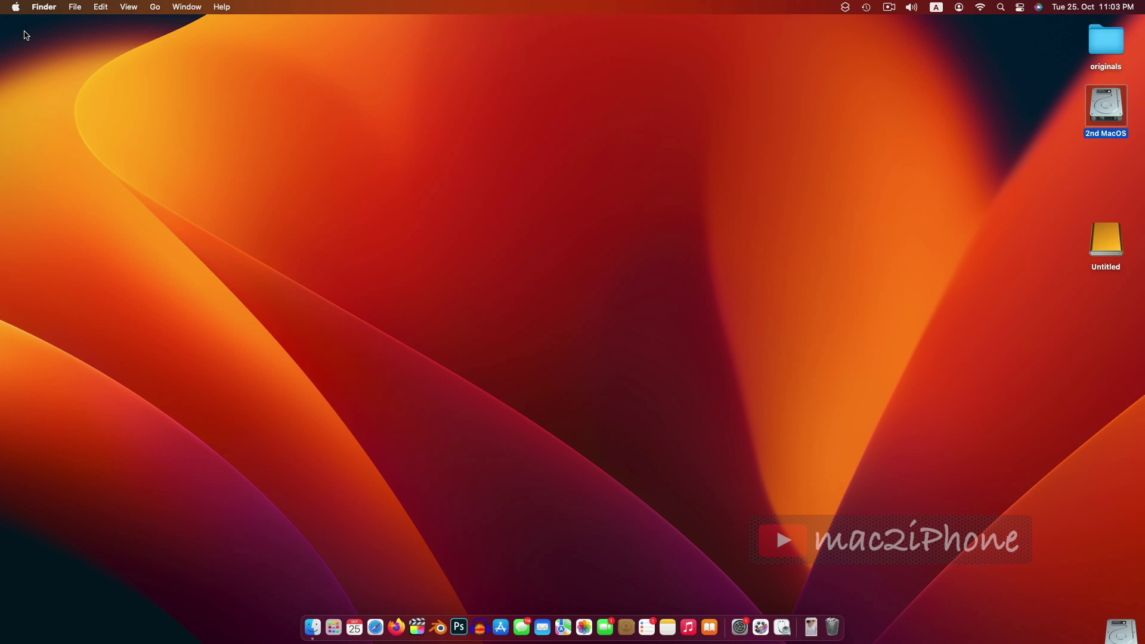
# Load Apple's HT211683 download article in Safari and follow the Monterey 12 link
pyautogui.click(373, 613)
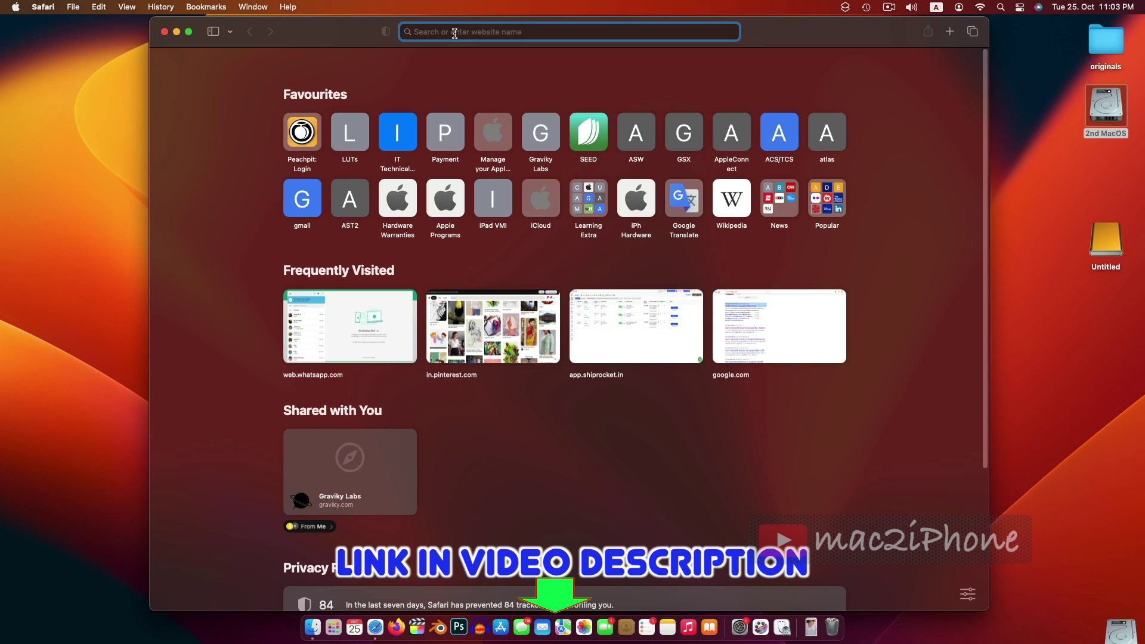
pyautogui.write('https://support.apple.com/en-in/HT211683')
pyautogui.press('Return')
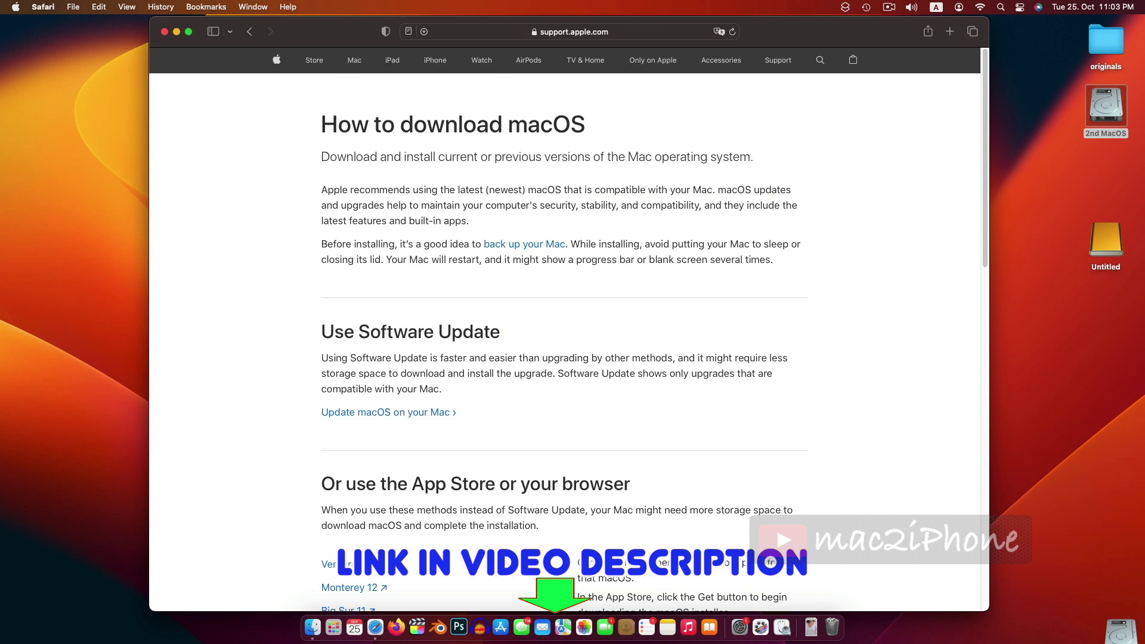
pyautogui.scroll(-3, 315, 451)
pyautogui.scroll(-3, 472, 520)
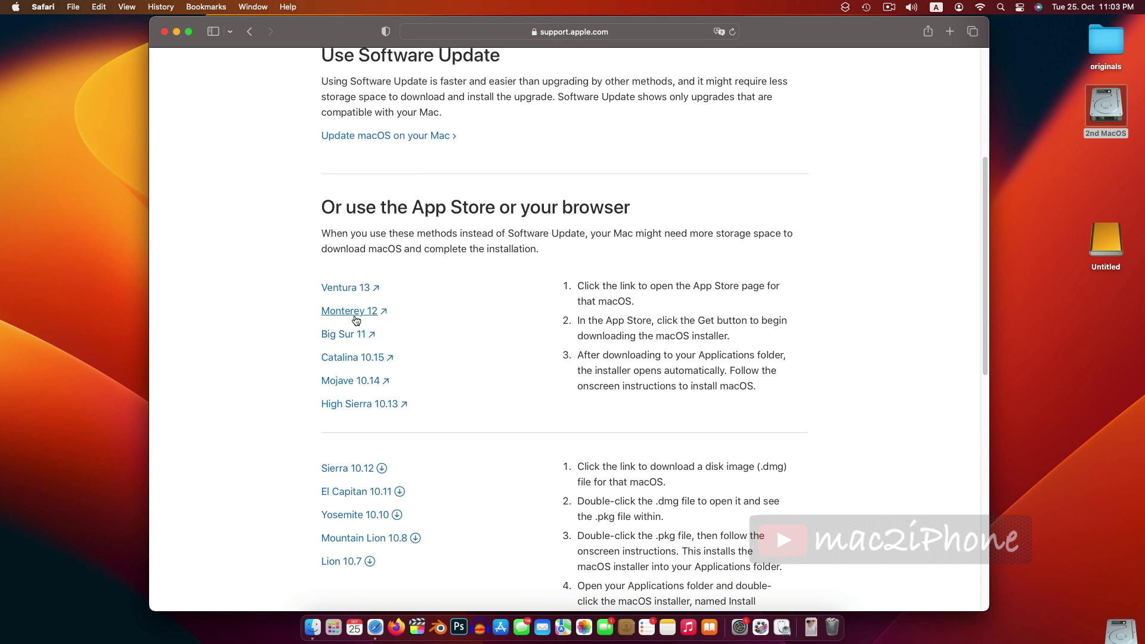
pyautogui.click(341, 312)
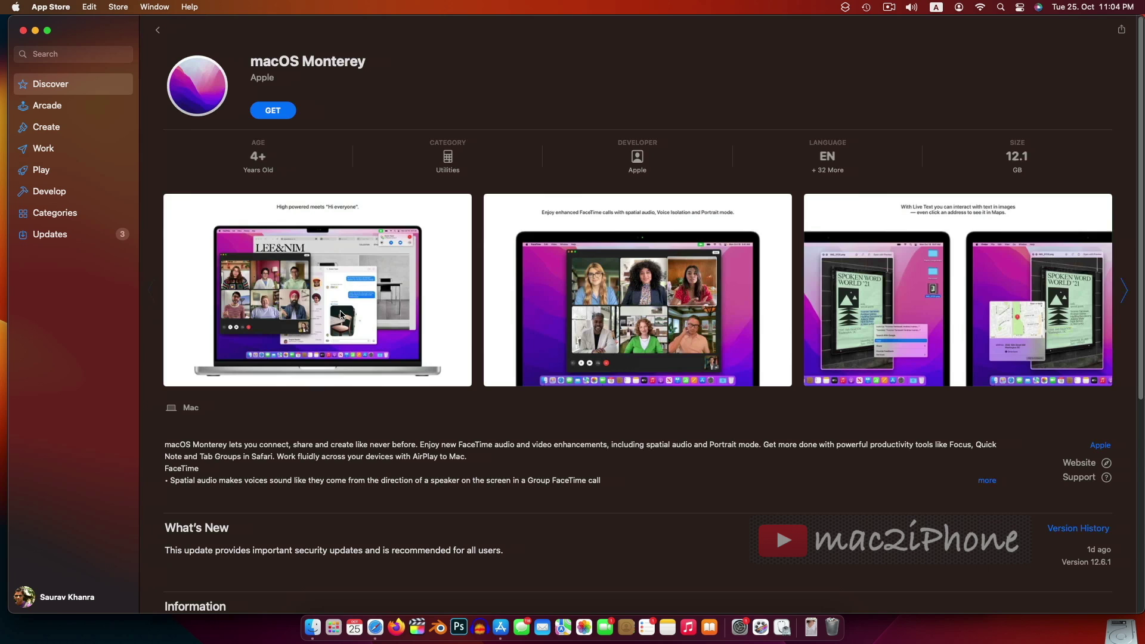
# Get macOS Monterey from the App Store and confirm downloading version 12.6.1
pyautogui.click(279, 116)
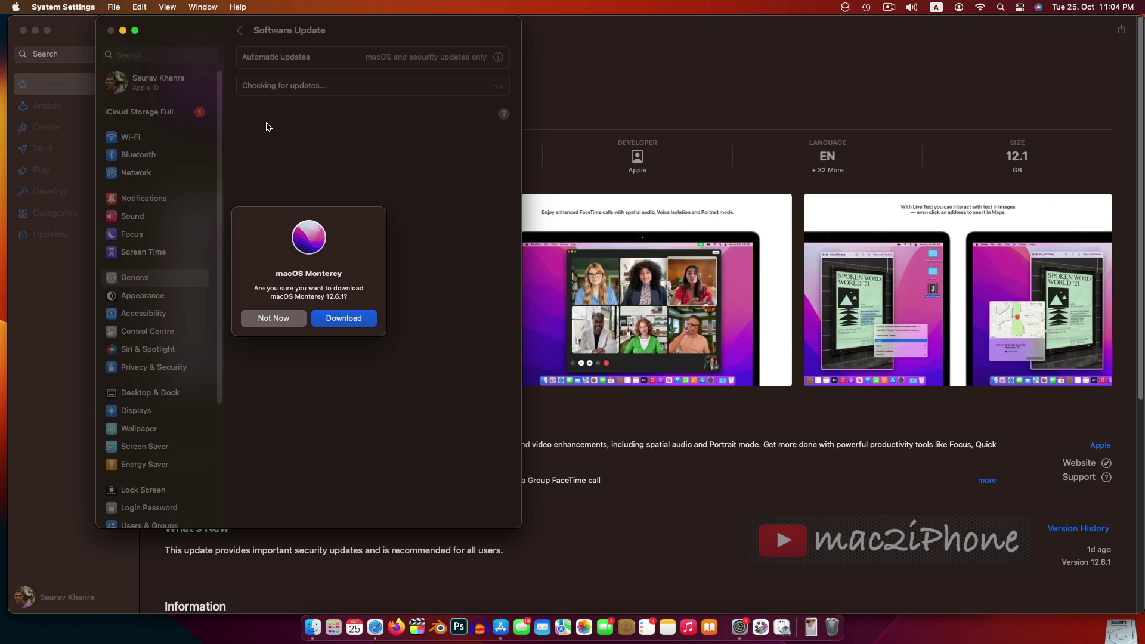
pyautogui.click(333, 319)
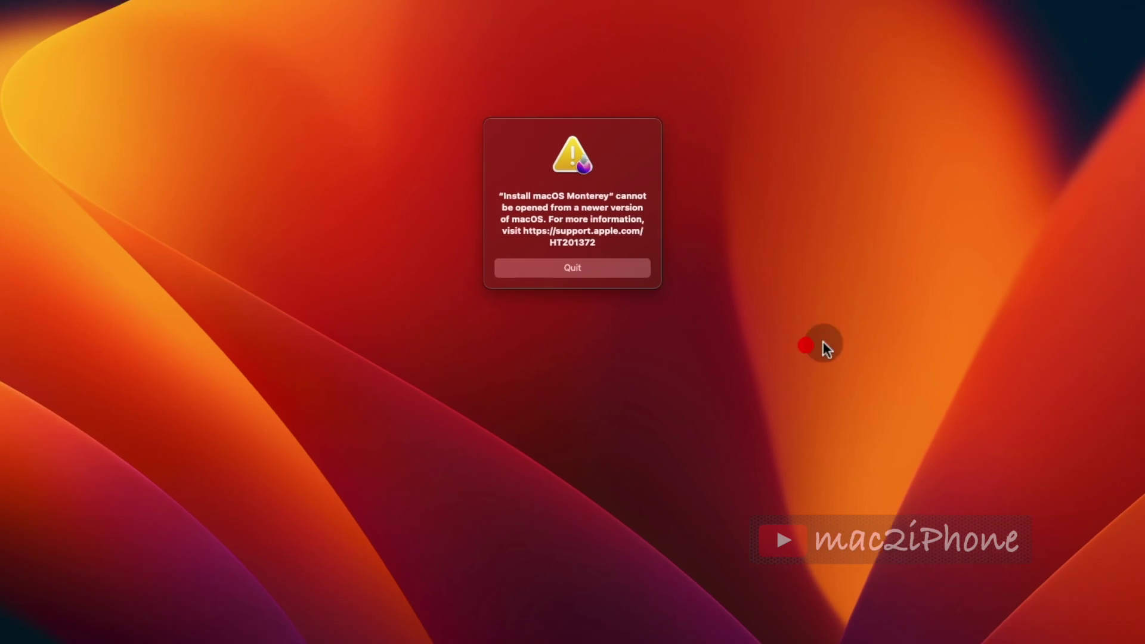
# Quit the Monterey installer's cannot-open warning and close the Launchpad app grid
pyautogui.click(598, 263)
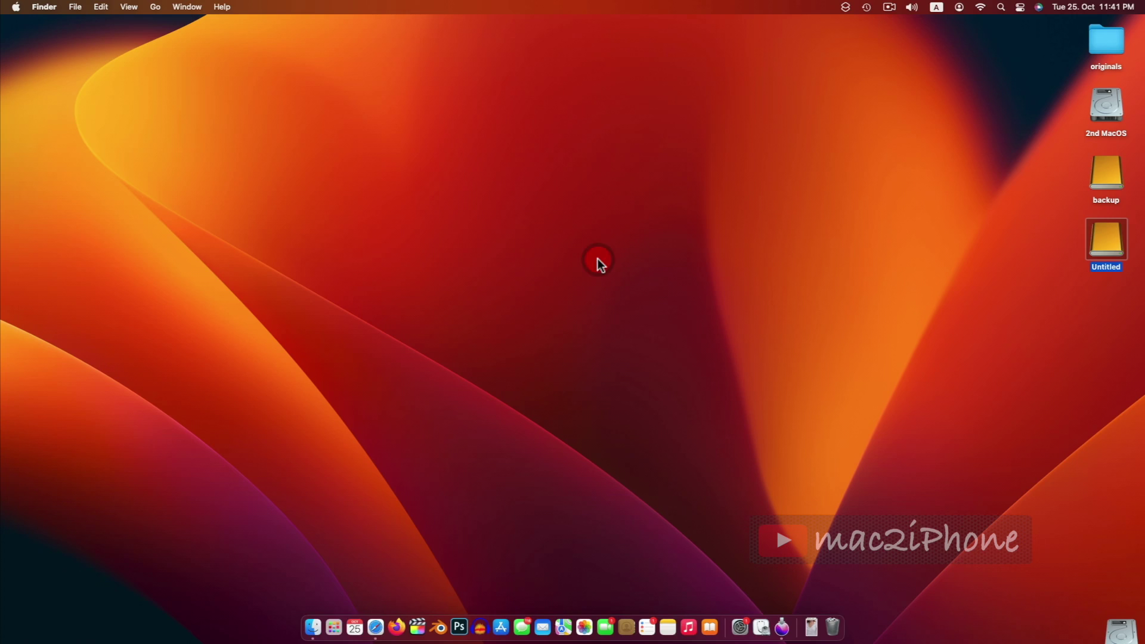
pyautogui.click(332, 626)
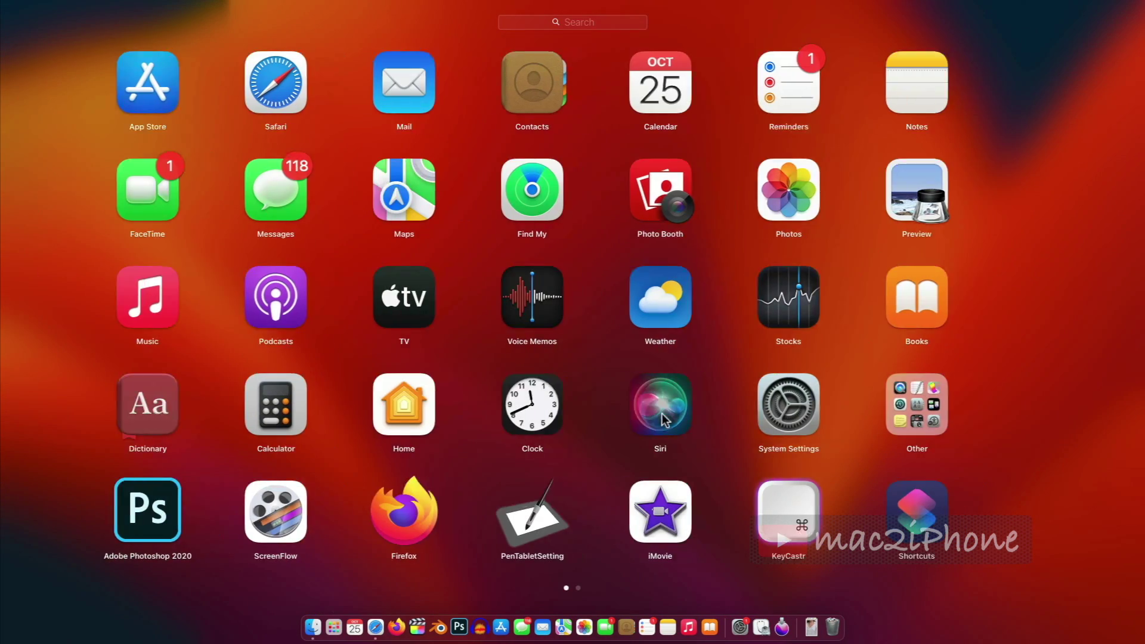
pyautogui.scroll(-2, 536, 358)
pyautogui.click(509, 427)
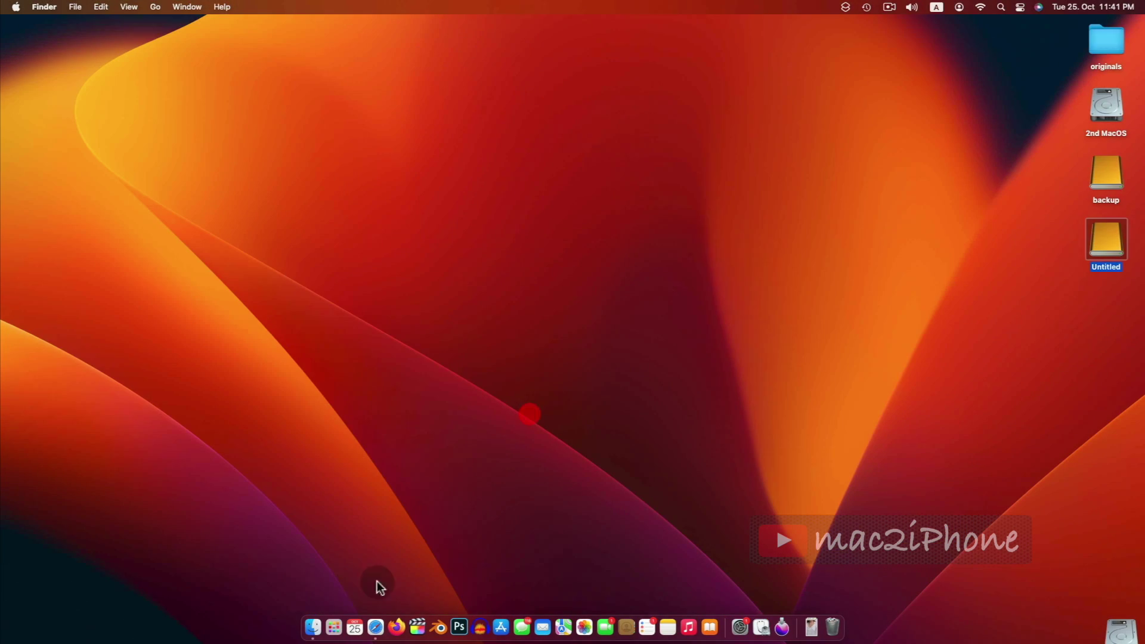
# Select Install macOS Monterey (12.44 GB) in Finder's Applications folder
pyautogui.click(313, 627)
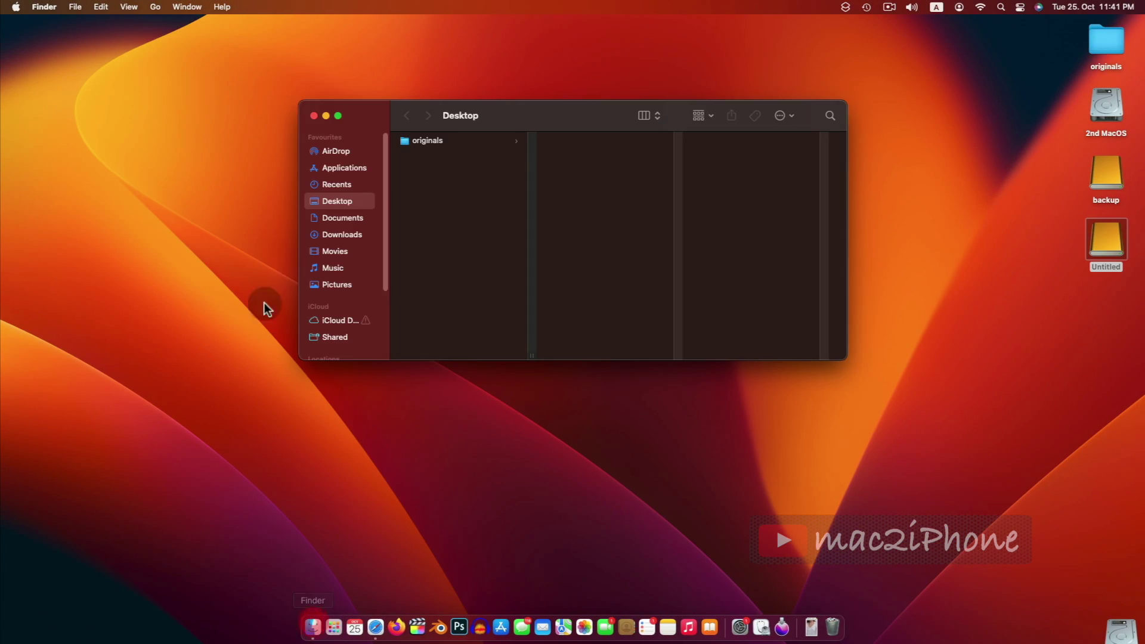
pyautogui.click(345, 167)
pyautogui.scroll(-3, 448, 276)
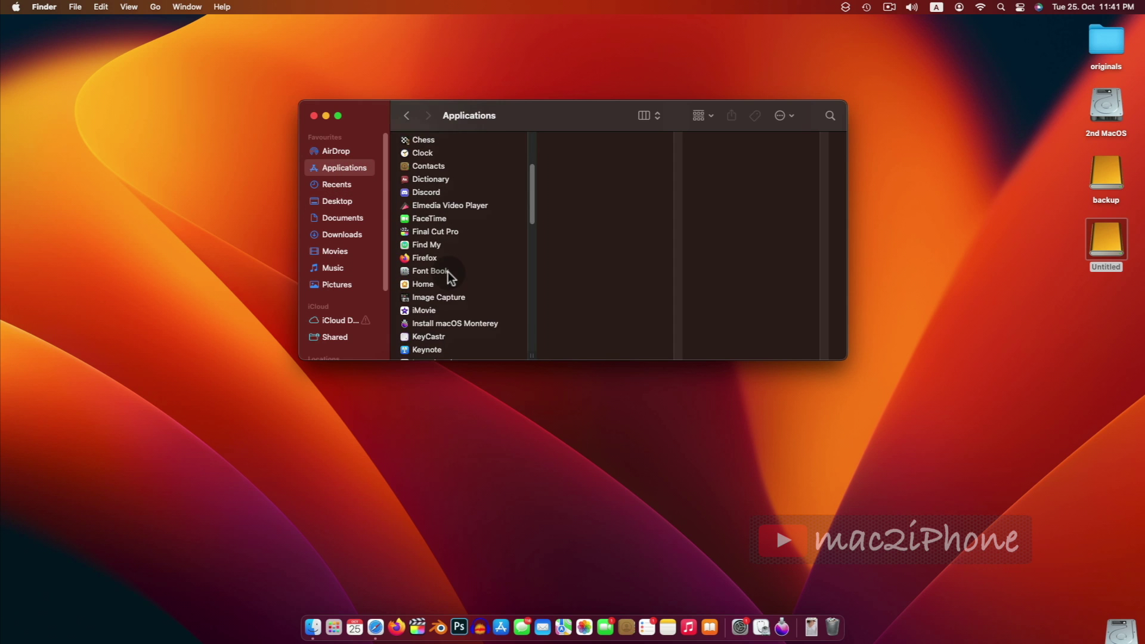
pyautogui.click(438, 325)
pyautogui.moveTo(542, 112); pyautogui.dragTo(365, 54)
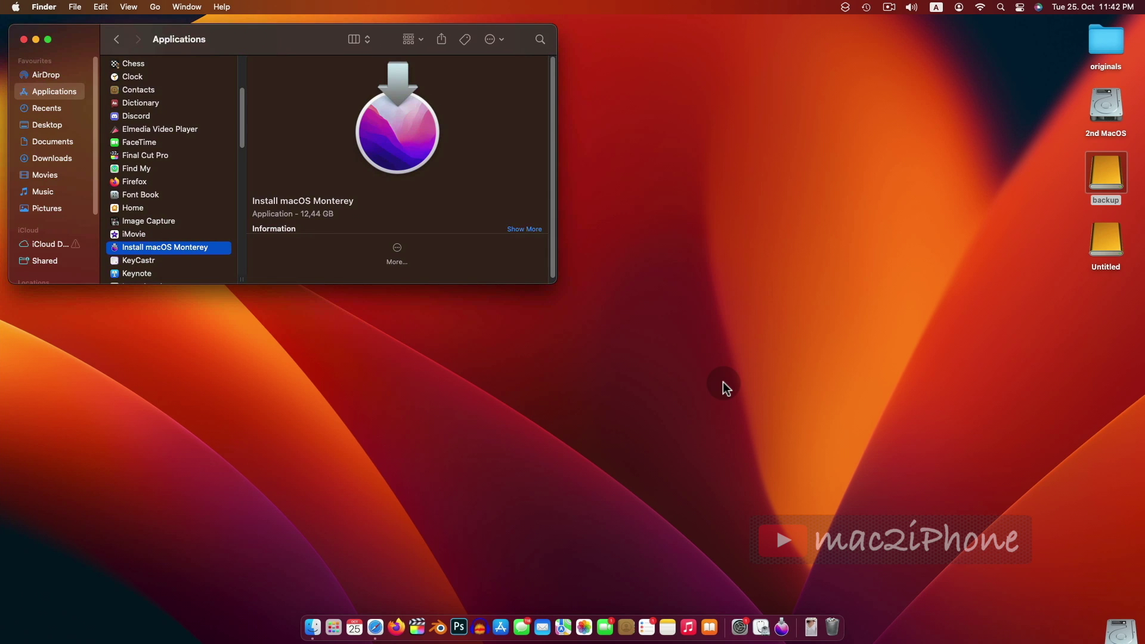
# Launch Terminal from Spotlight, recentre its window, and enlarge the text twice
pyautogui.press('super+space')
pyautogui.write('term')
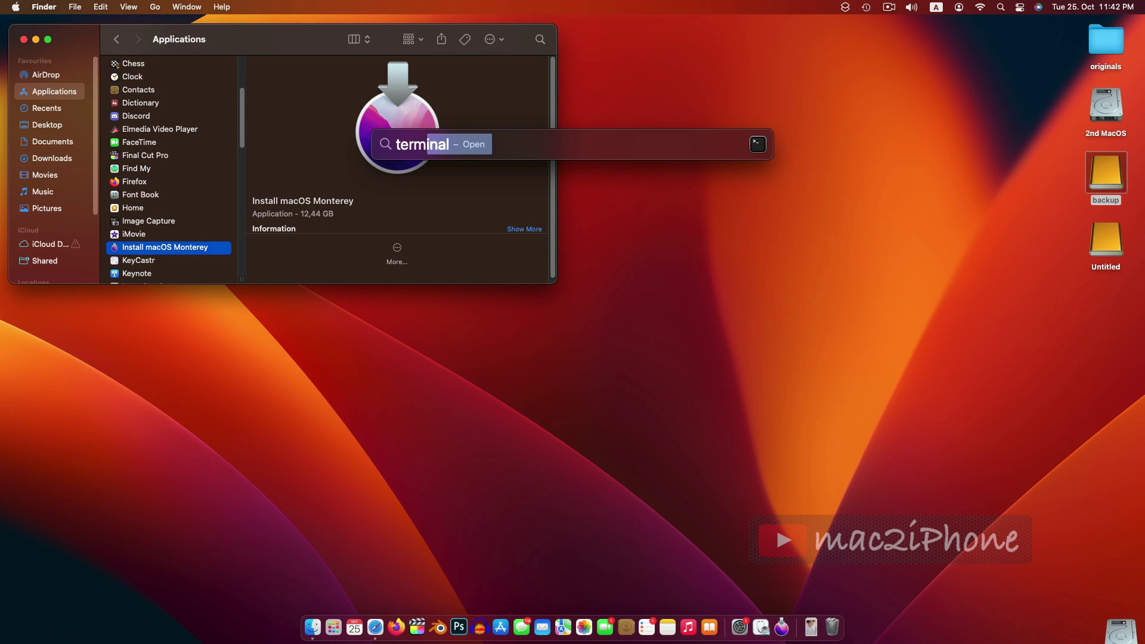
pyautogui.write('inal')
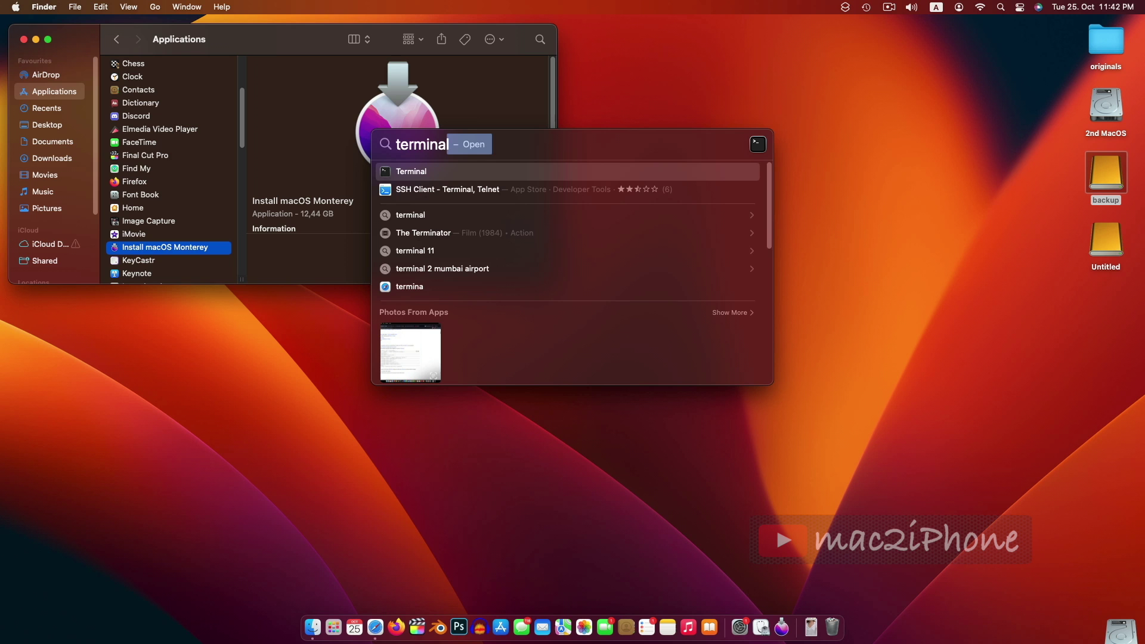
pyautogui.press('Return')
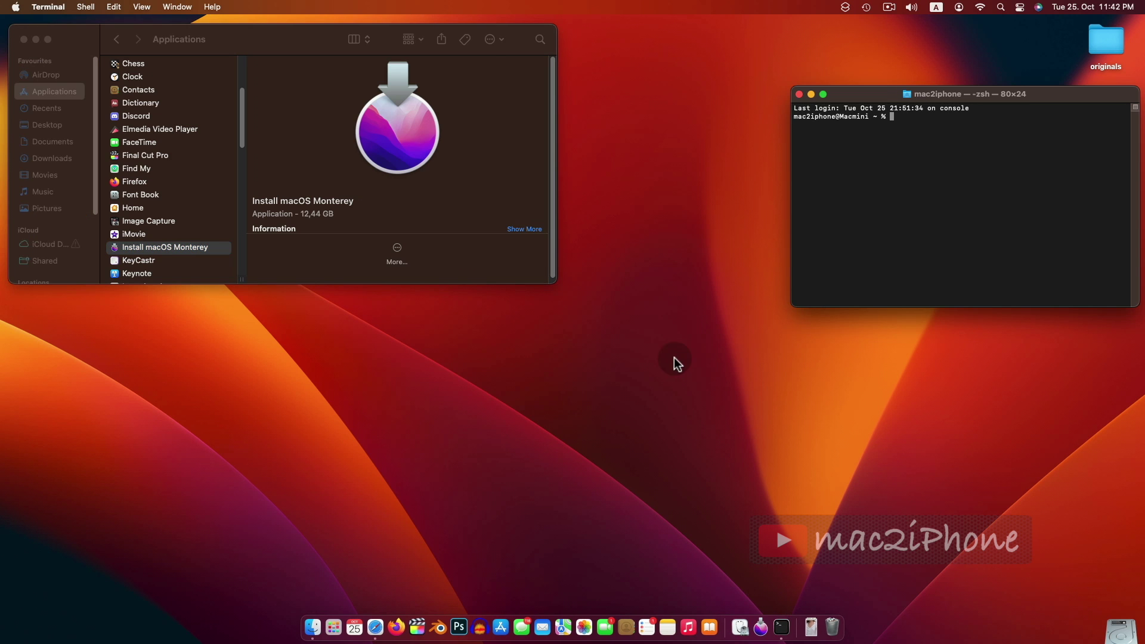
pyautogui.moveTo(942, 90); pyautogui.dragTo(475, 46)
pyautogui.press('super+plus')
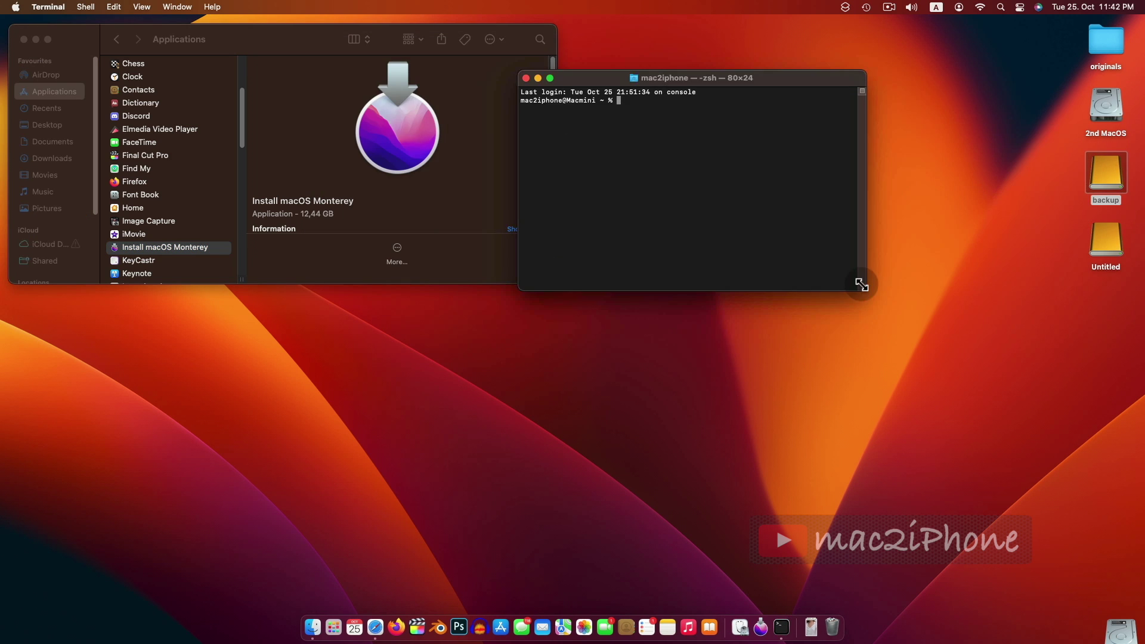
pyautogui.press('super+plus')
pyautogui.write('sudo')
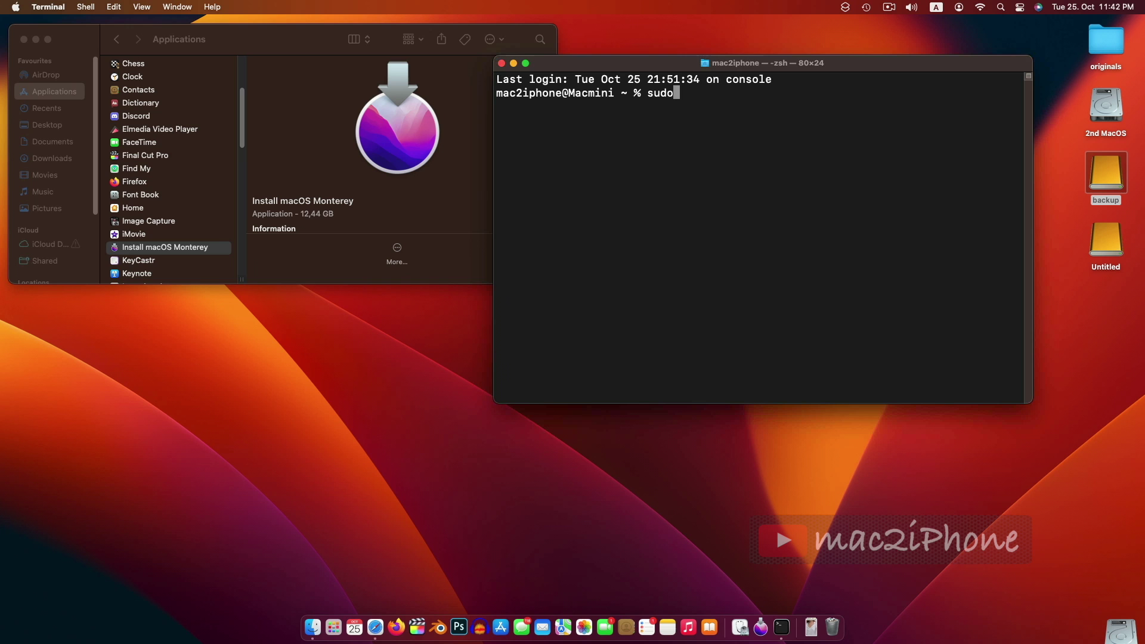
pyautogui.write('v')
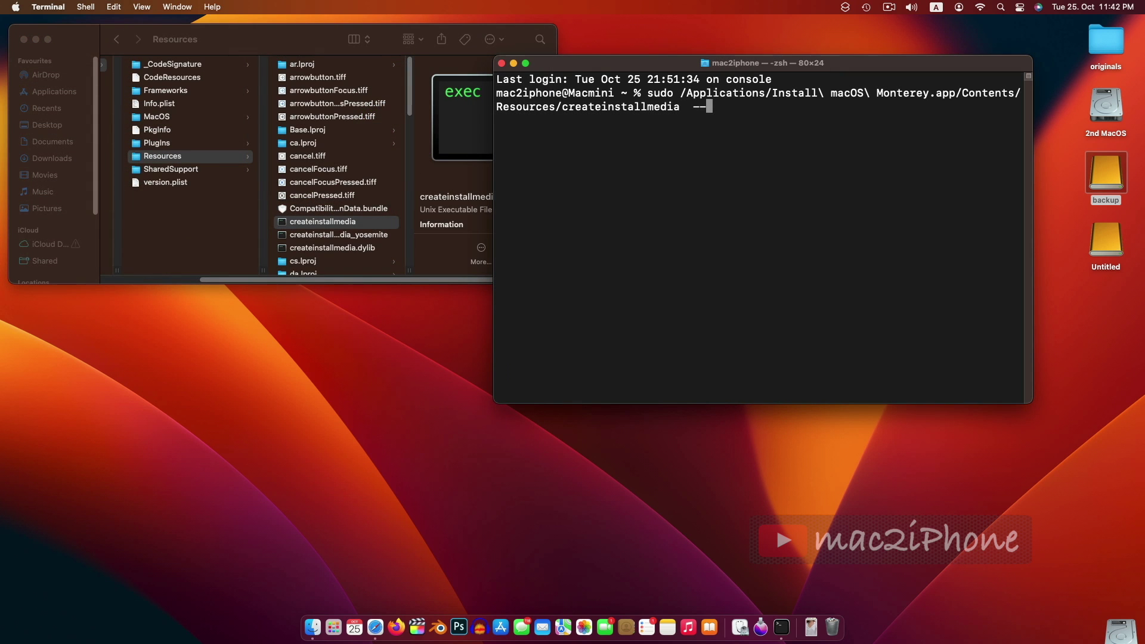
pyautogui.write('olume')
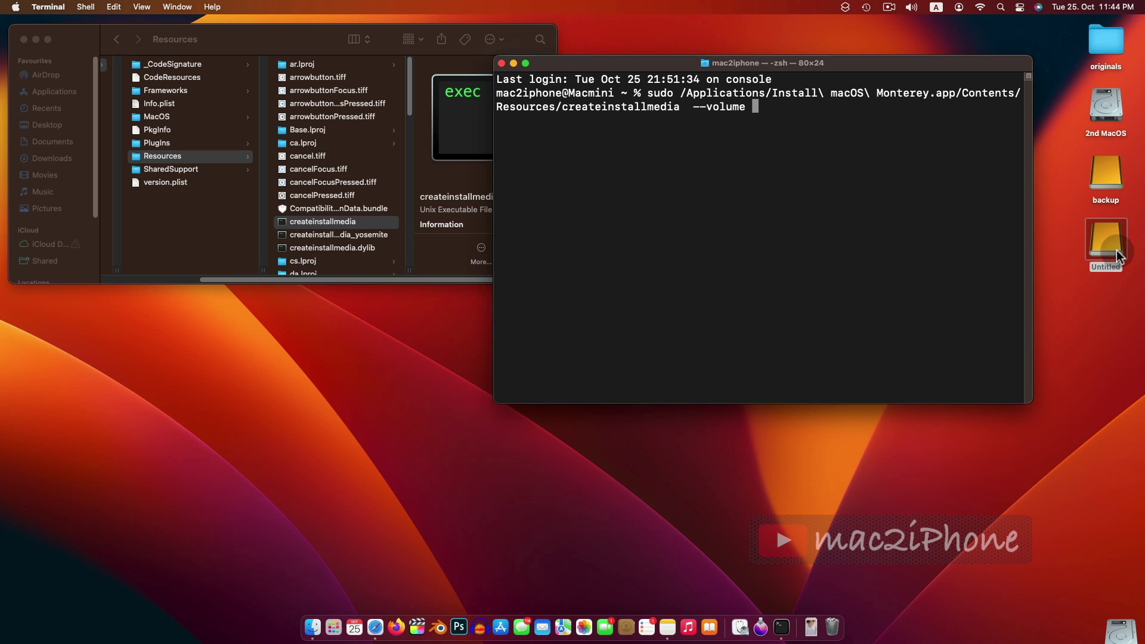
# Run sudo createinstallmedia on the Untitled volume with password and y confirmation, then recall it
pyautogui.moveTo(1106, 245); pyautogui.dragTo(841, 169)
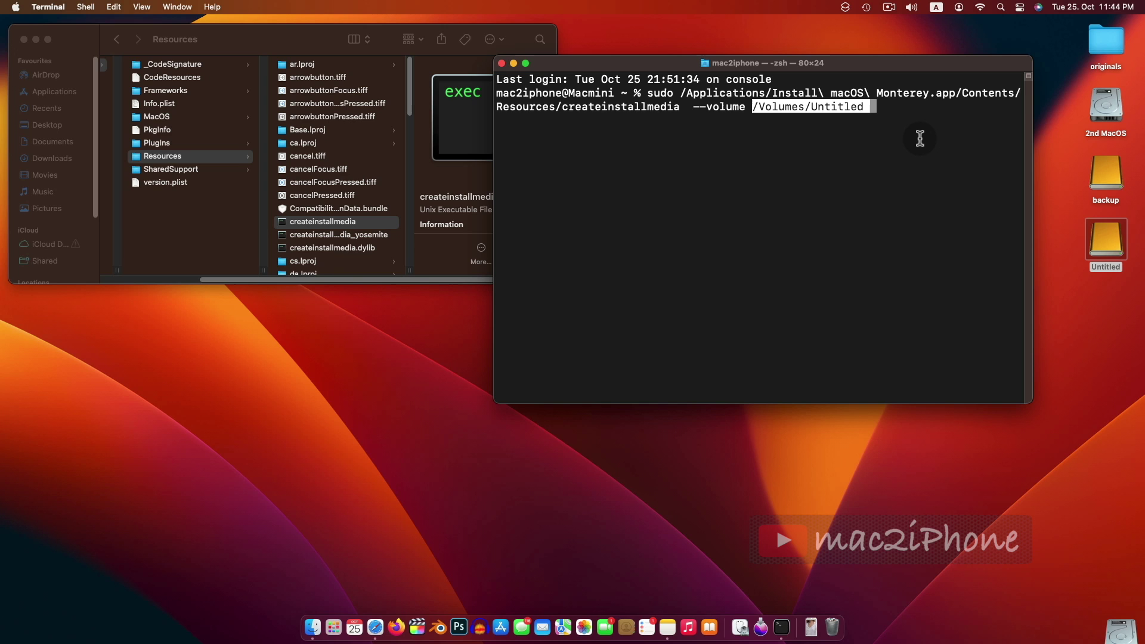
pyautogui.press('Return')
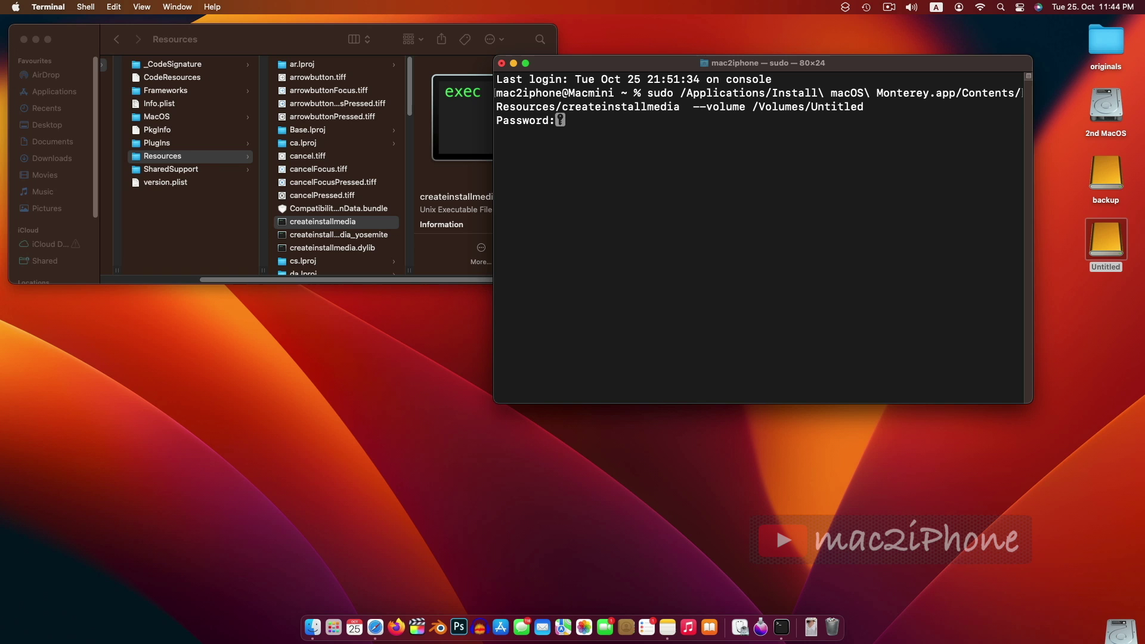
pyautogui.press('Return')
pyautogui.write('y')
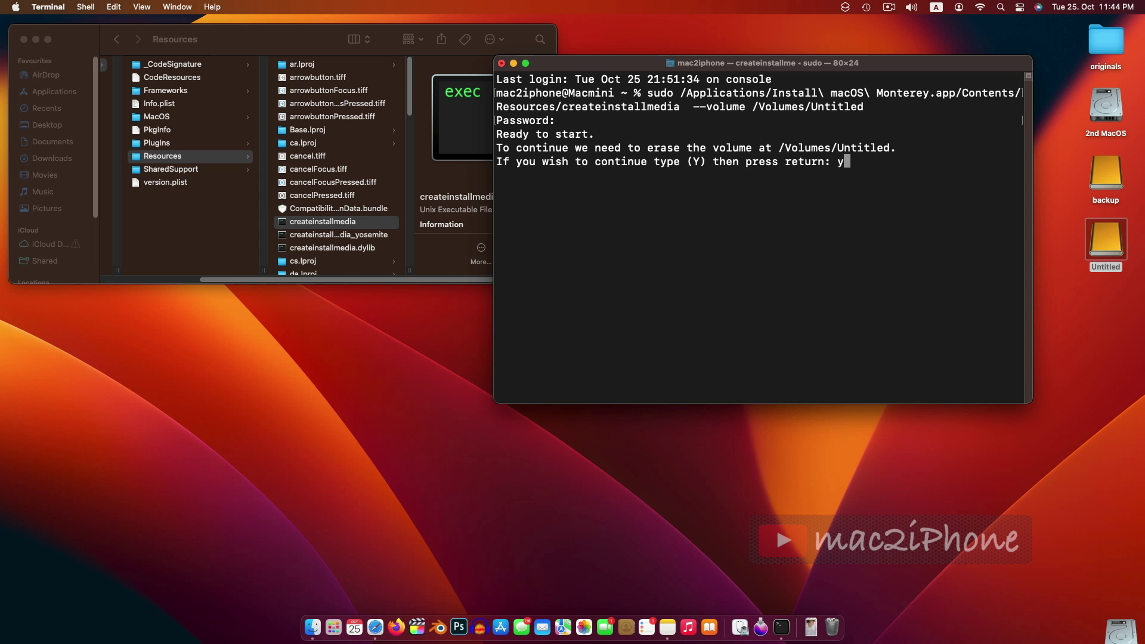
pyautogui.press('Return')
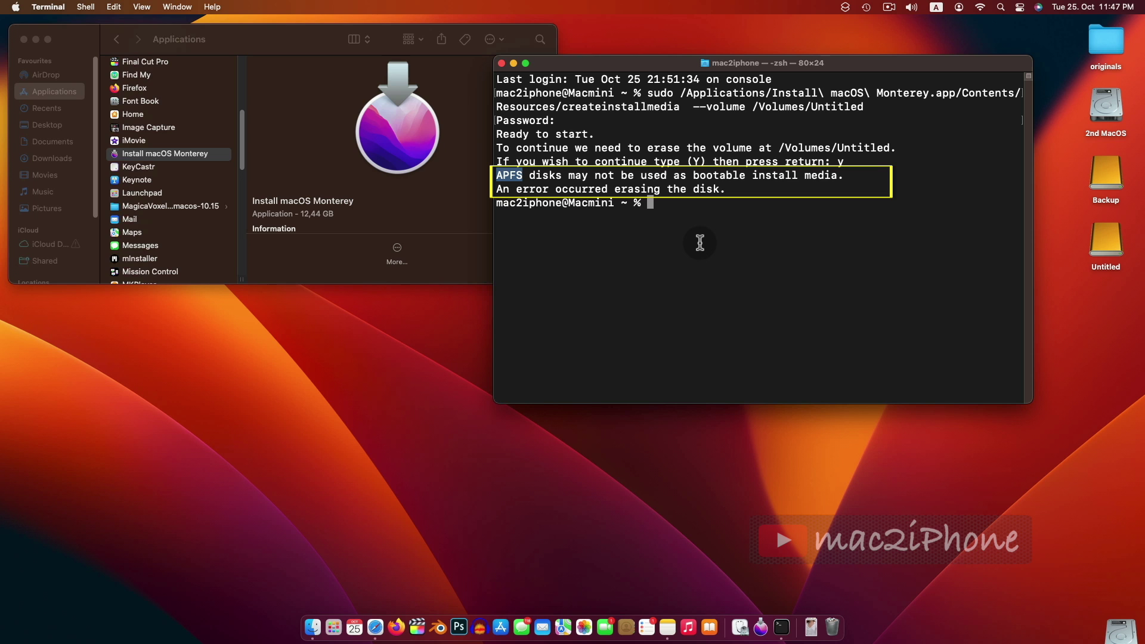
pyautogui.press('Up')
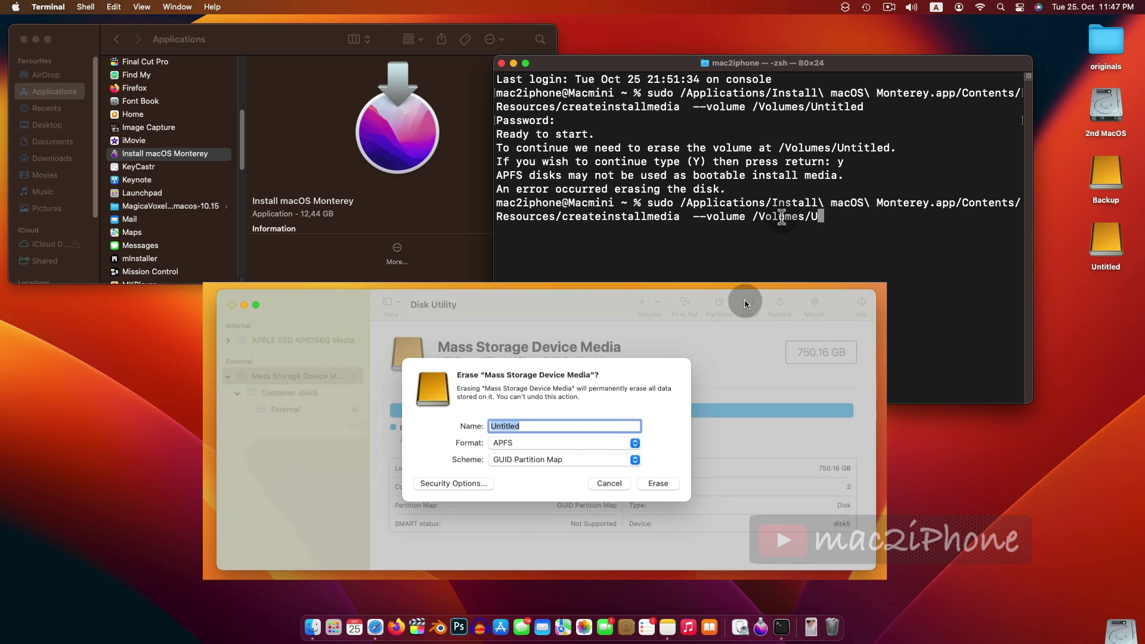
# Remove the volume path from the command and open the Untitled drive's context menu
pyautogui.press('BackSpace')
pyautogui.press('BackSpace')
pyautogui.press('BackSpace')
pyautogui.press('BackSpace')
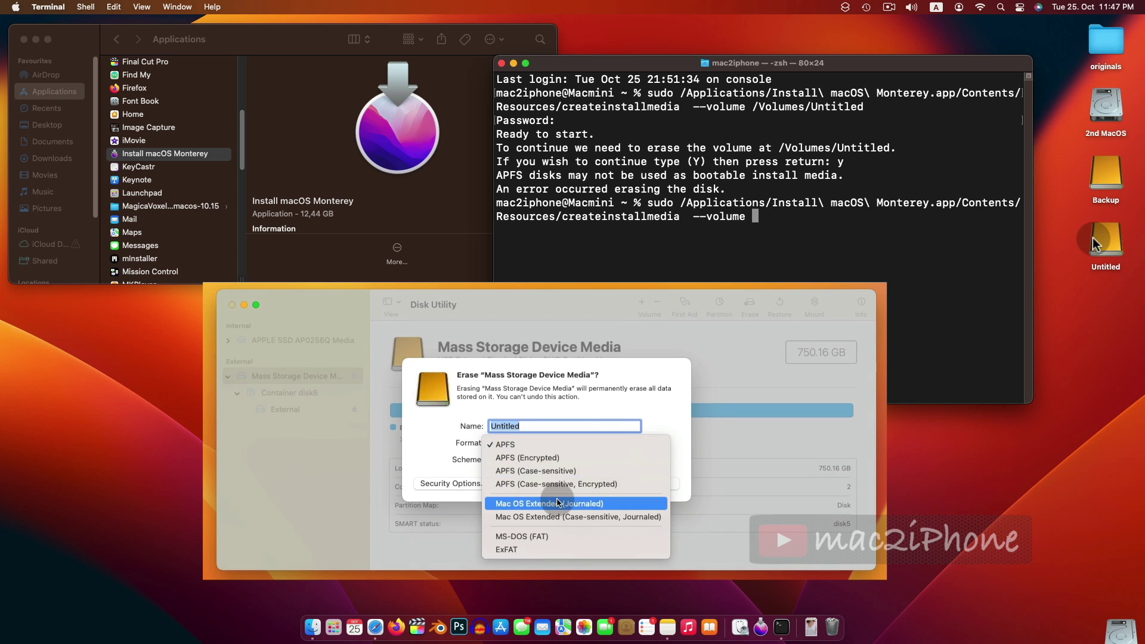
pyautogui.click(1107, 246)
pyautogui.rightClick(1106, 241)
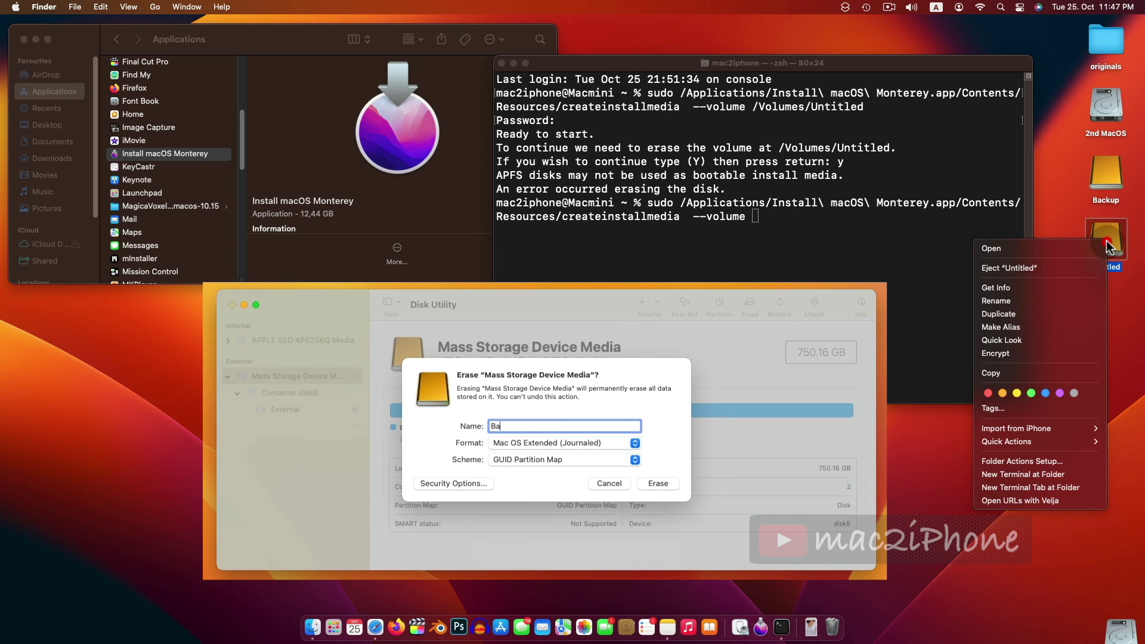
# Check that the Untitled drive is formatted Mac OS Extended (Journaled)
pyautogui.click(985, 288)
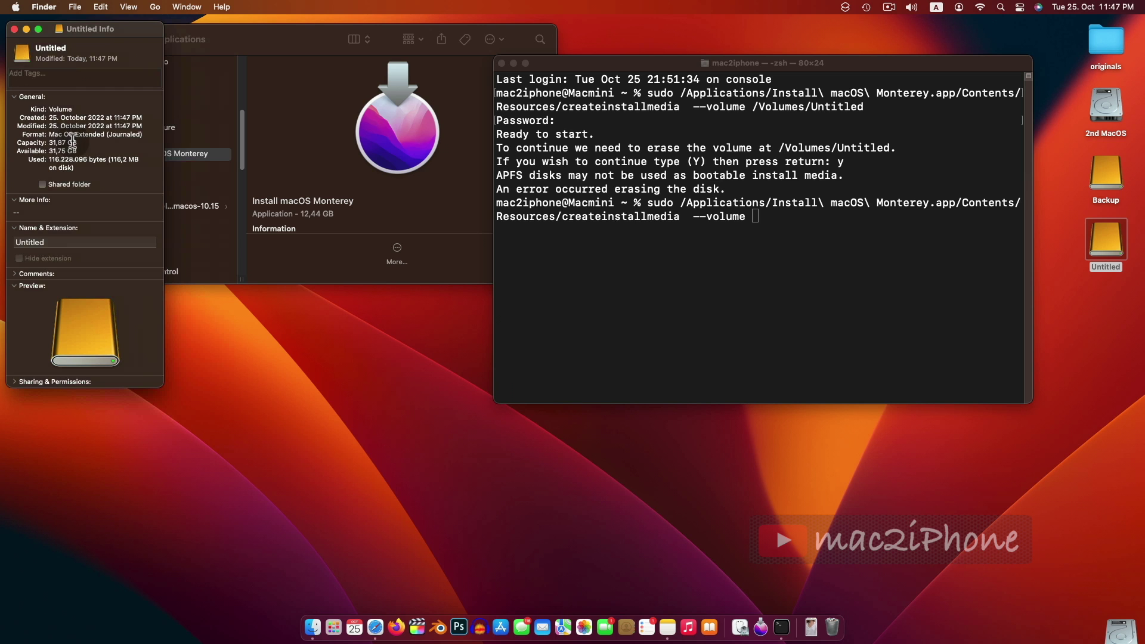
pyautogui.moveTo(72, 135); pyautogui.dragTo(132, 136)
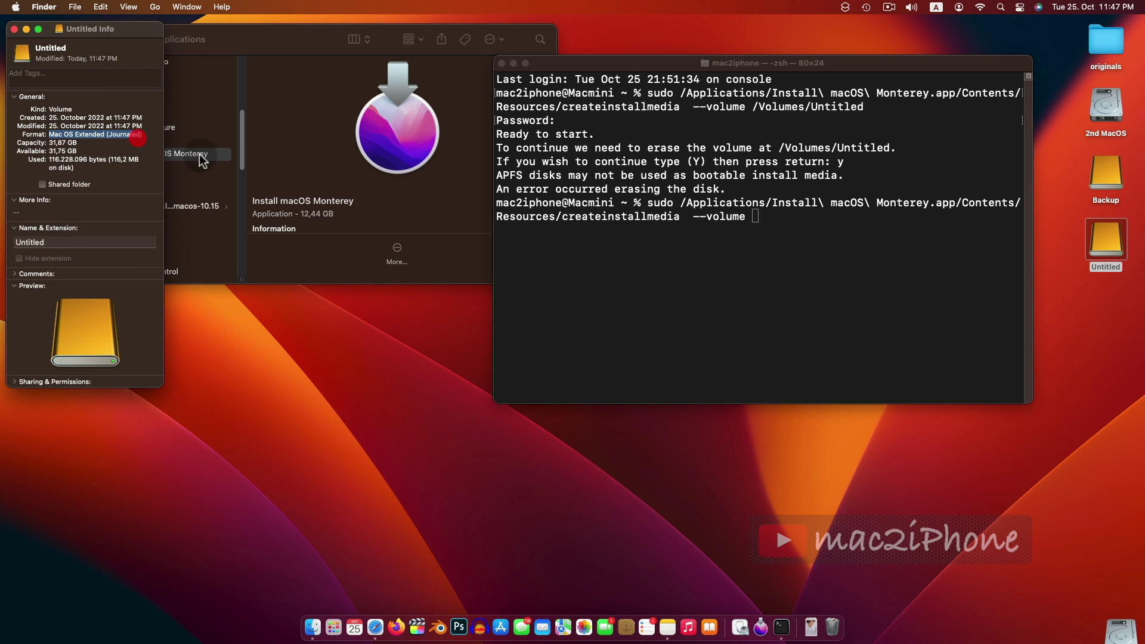
pyautogui.click(37, 45)
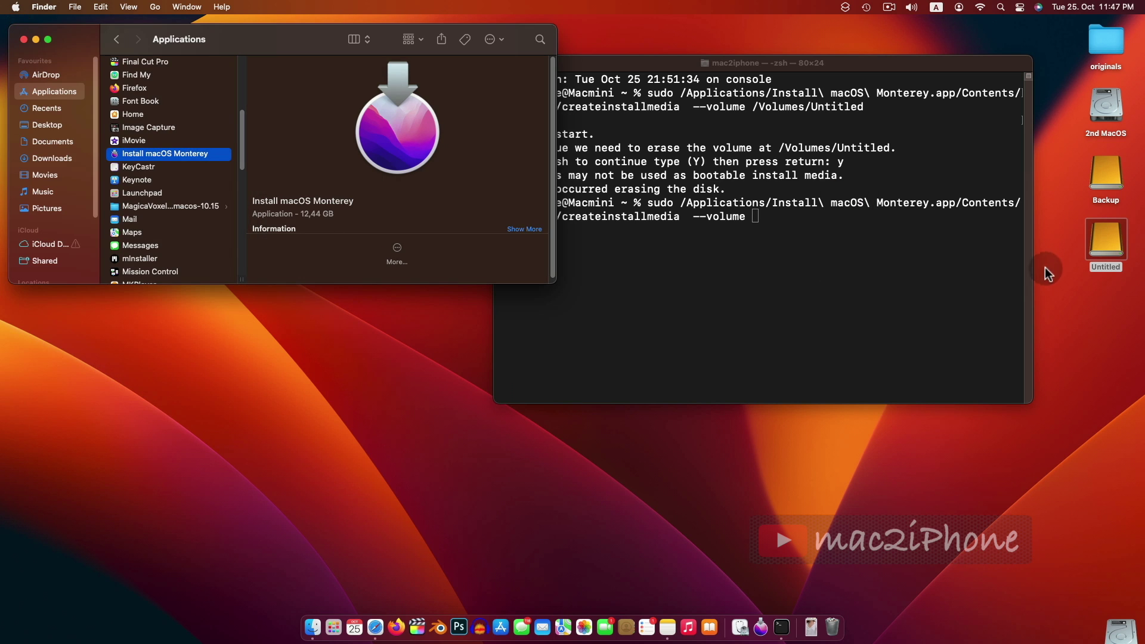
# Rerun createinstallmedia with --volume /Volumes/Untitled and confirm erasing the drive
pyautogui.click(892, 278)
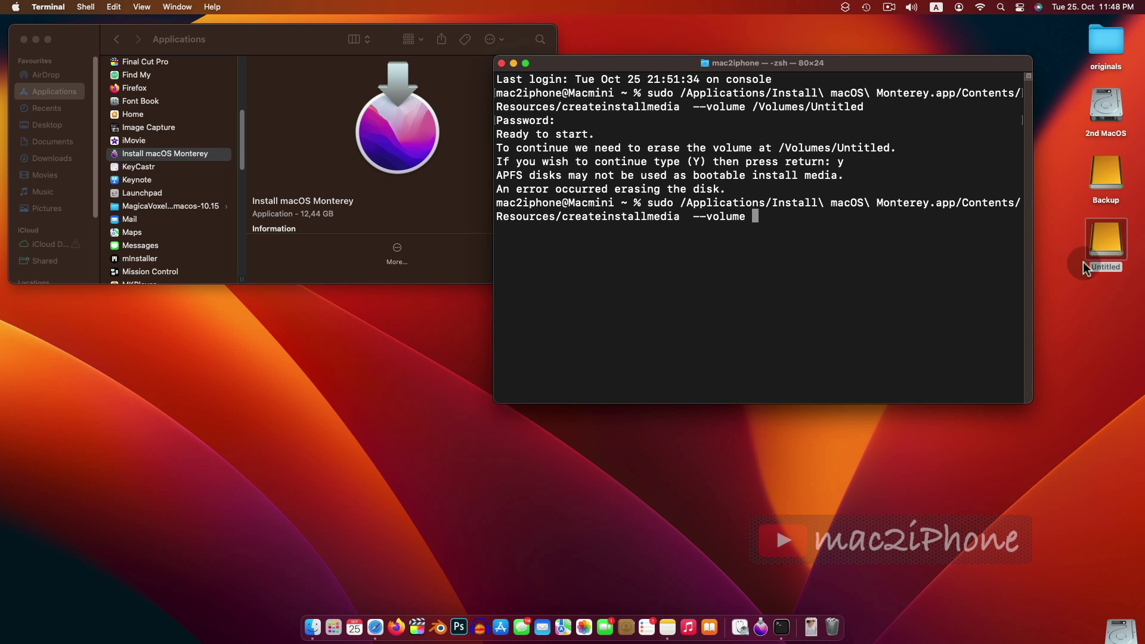
pyautogui.moveTo(1118, 254); pyautogui.dragTo(872, 259)
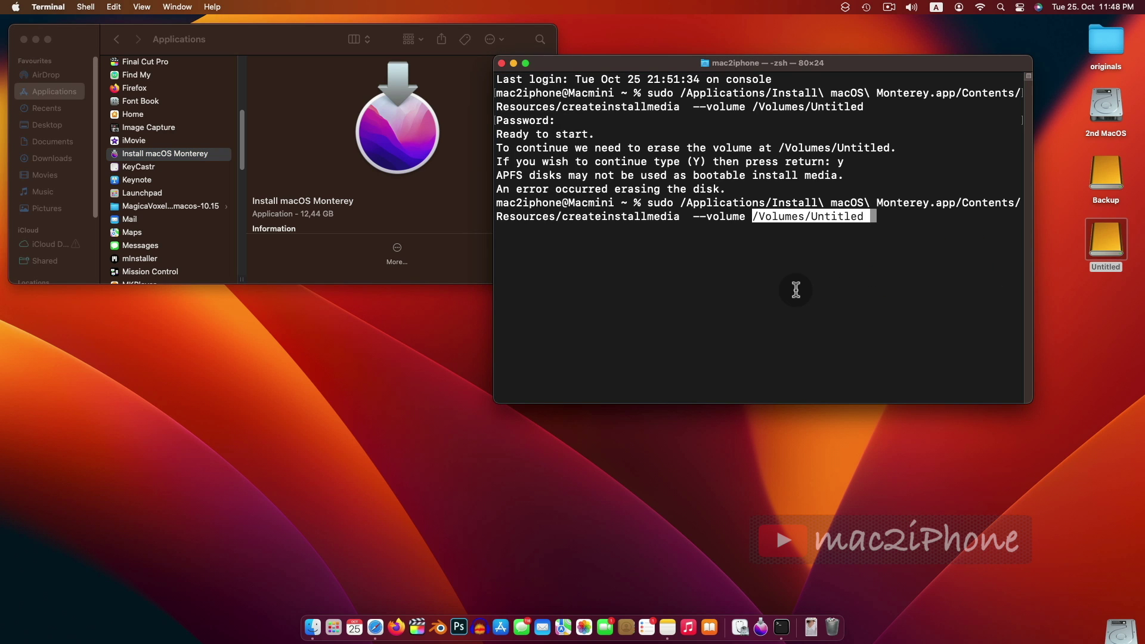
pyautogui.press('Return')
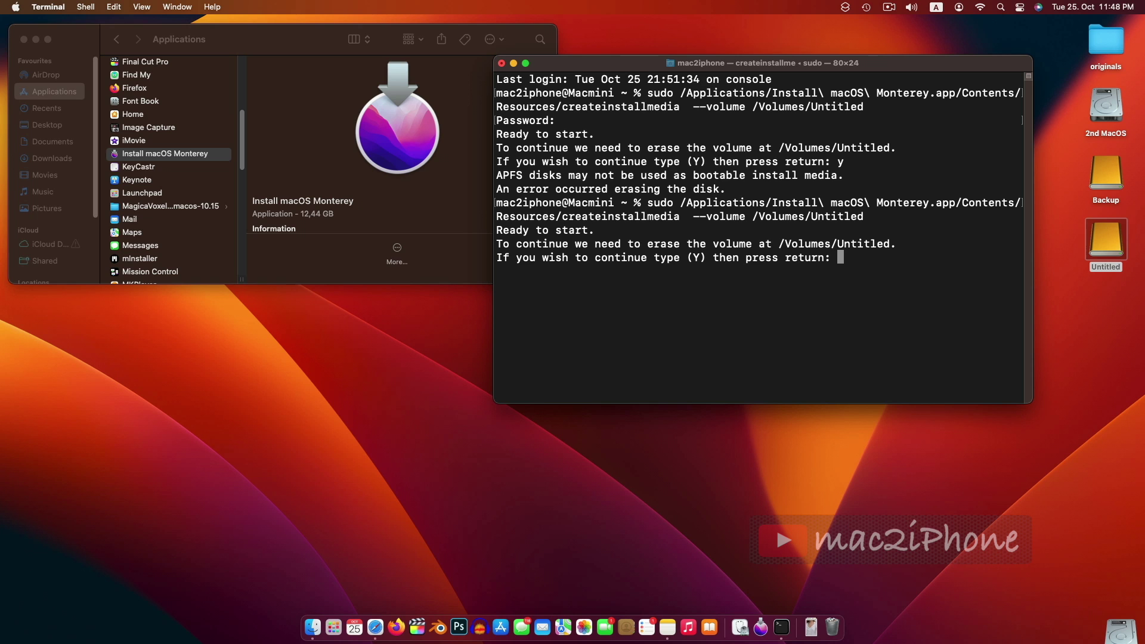
pyautogui.write('y')
pyautogui.press('Return')
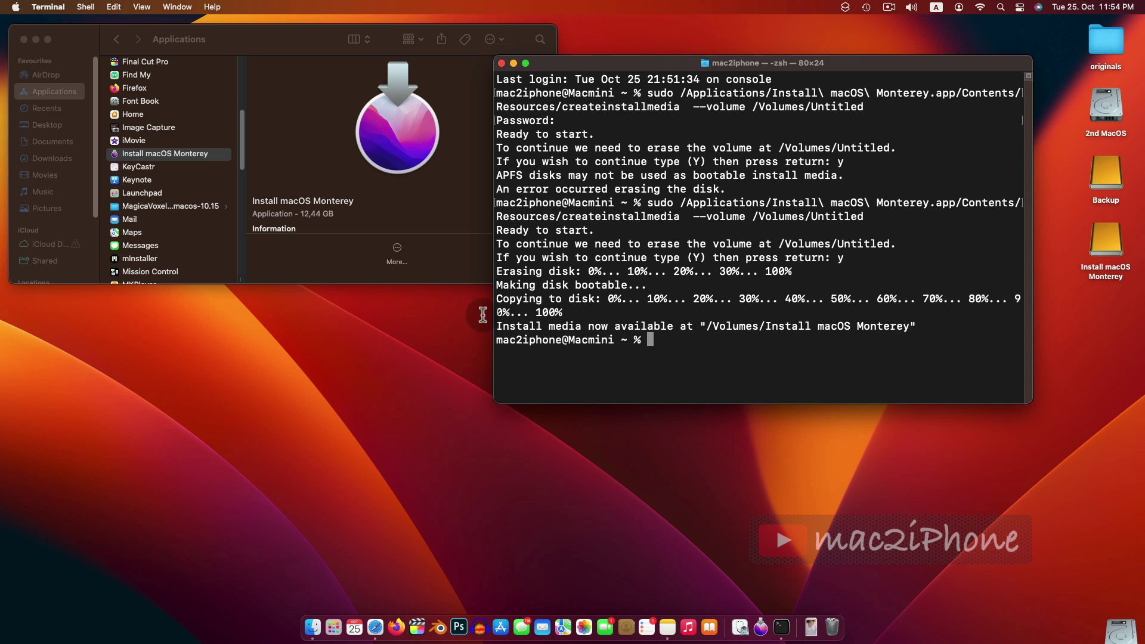
# Open the newly created Install macOS Monterey volume, then close its window
pyautogui.moveTo(707, 327); pyautogui.dragTo(895, 341)
pyautogui.click(895, 341)
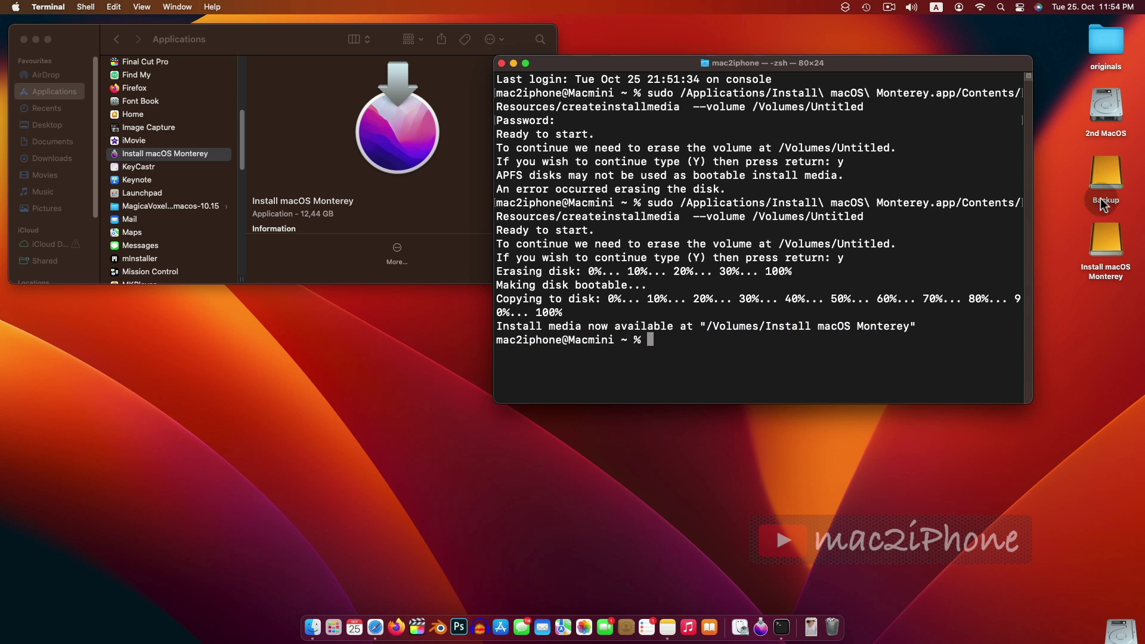
pyautogui.doubleClick(1106, 250)
pyautogui.click(148, 82)
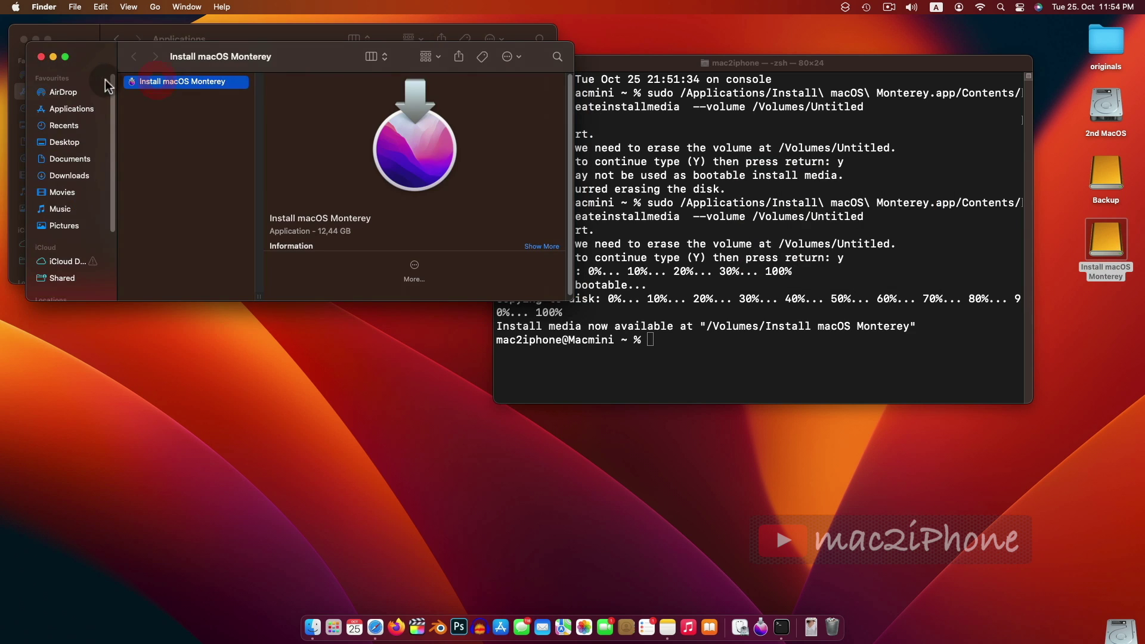
pyautogui.click(40, 57)
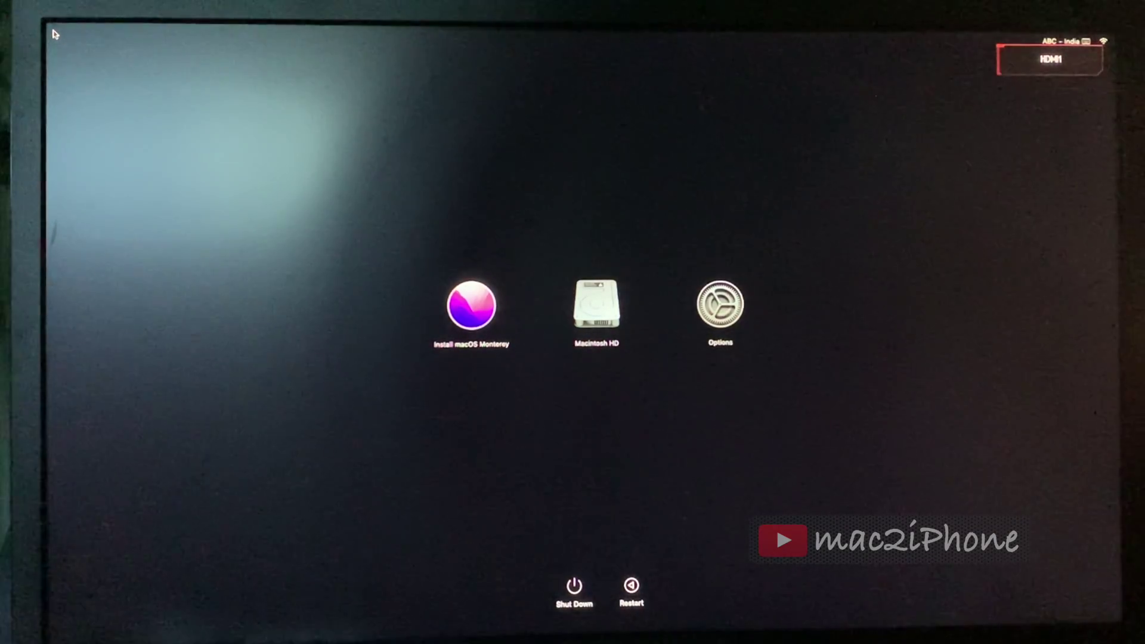
# Boot from Install macOS Monterey and continue with the sourav administrator account
pyautogui.click(477, 315)
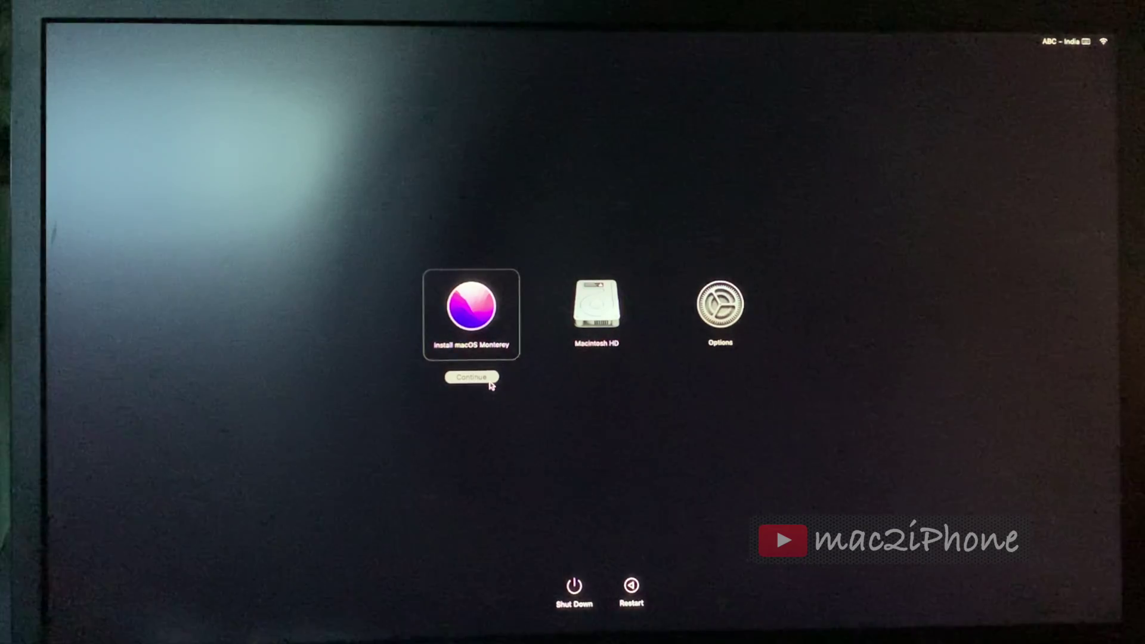
pyautogui.click(471, 378)
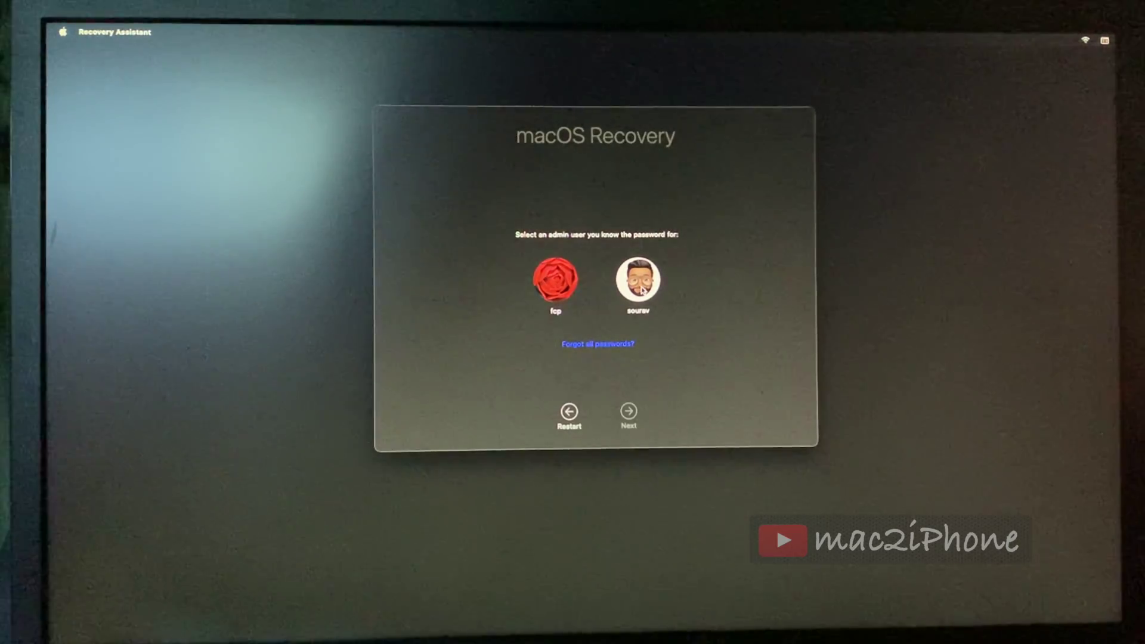
pyautogui.click(640, 289)
pyautogui.click(626, 412)
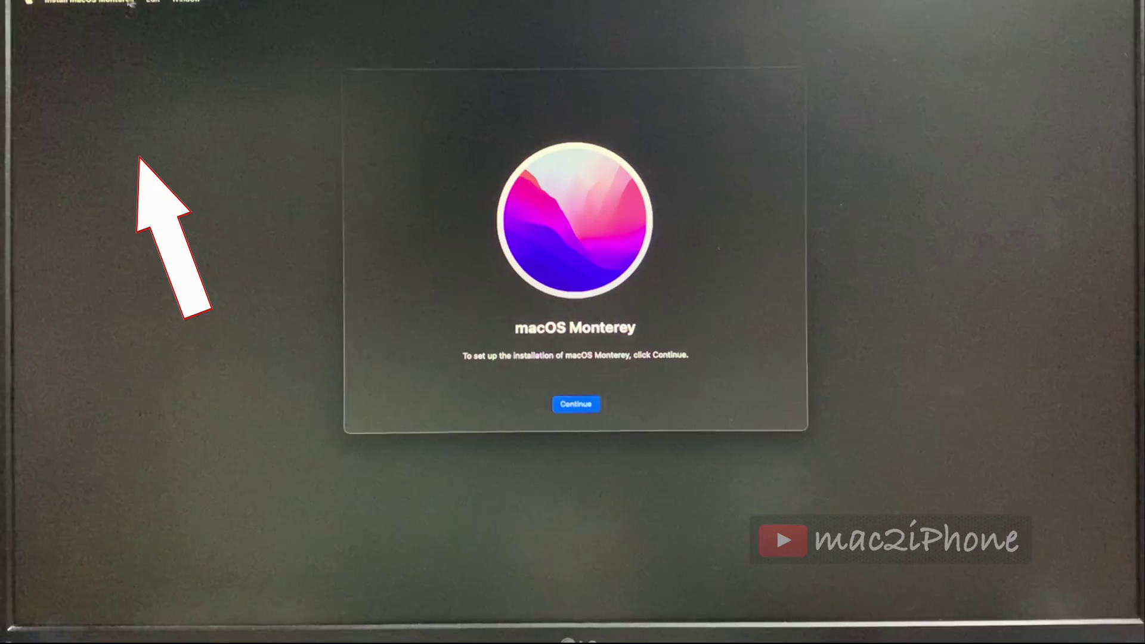
# Choose Quit Install macOS from the Install macOS Monterey menu
pyautogui.click(124, 33)
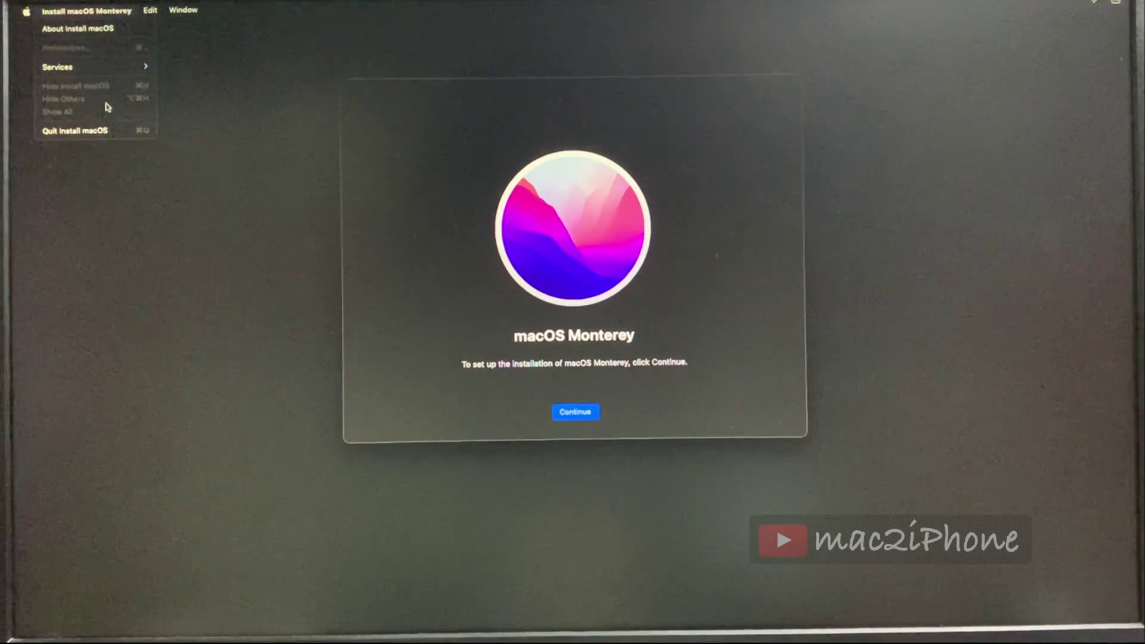
pyautogui.click(104, 131)
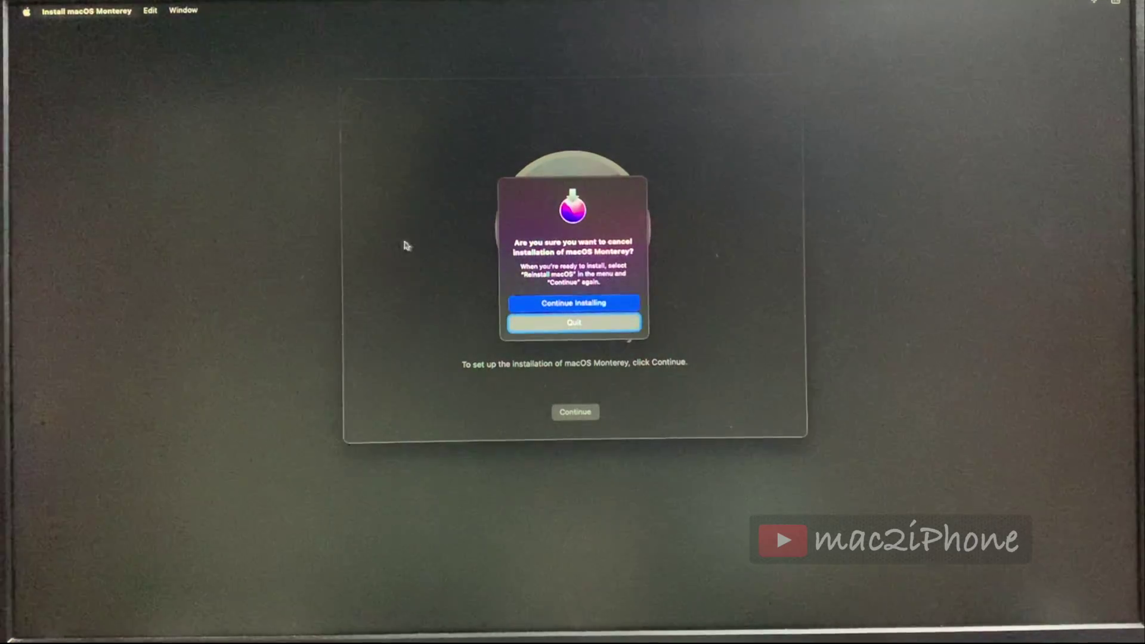
# Confirm quitting the installer and launch Disk Utility from the Recovery utilities
pyautogui.click(589, 322)
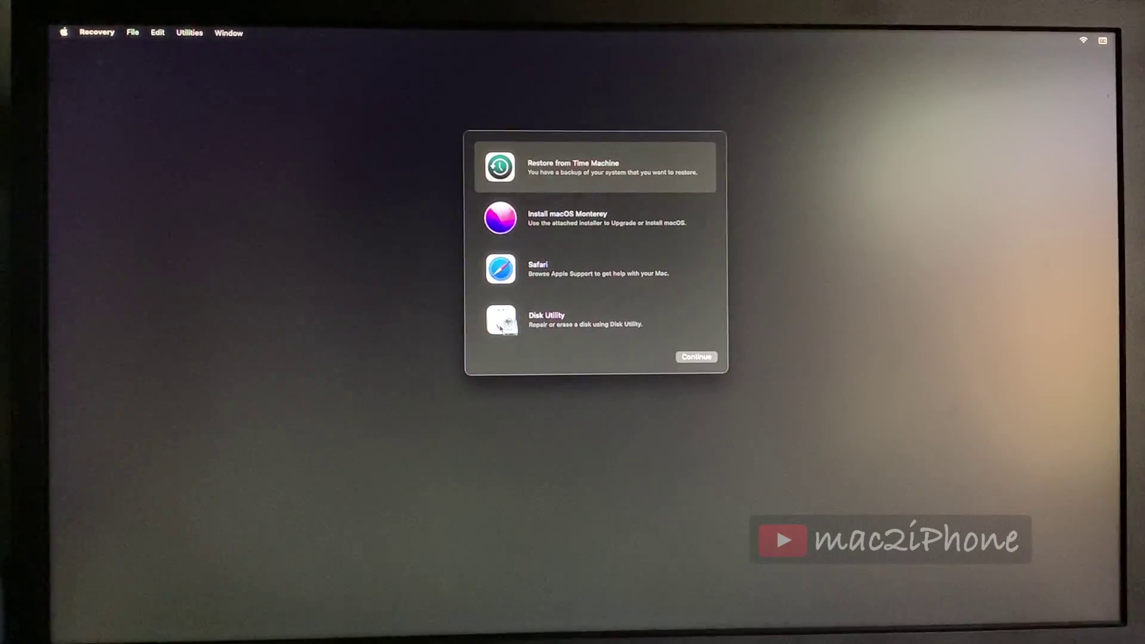
pyautogui.click(502, 328)
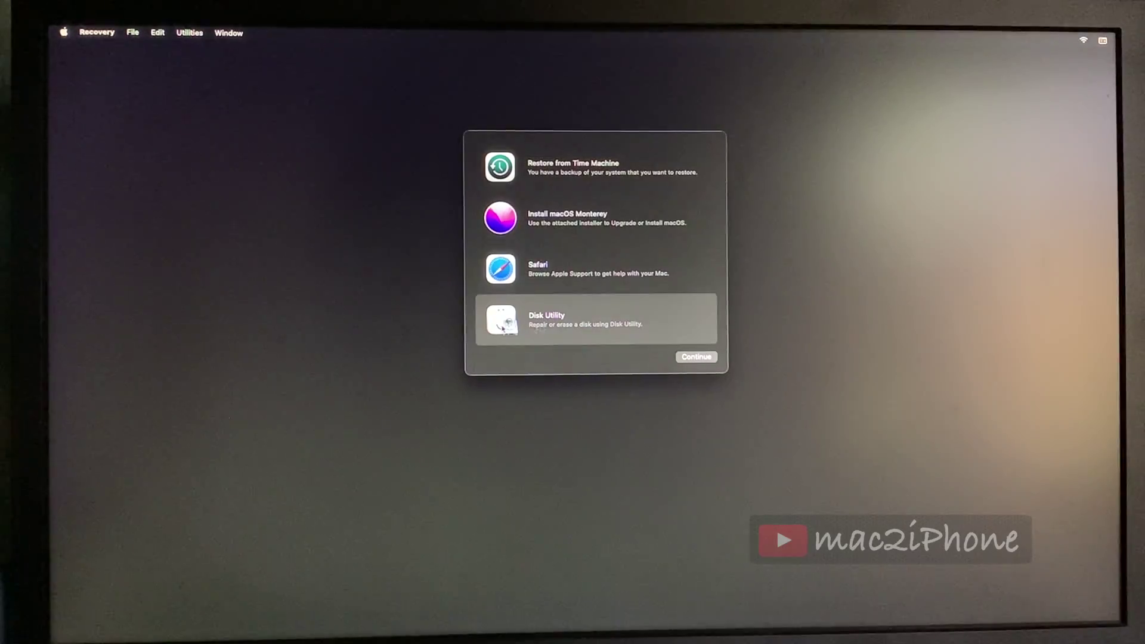
pyautogui.click(692, 359)
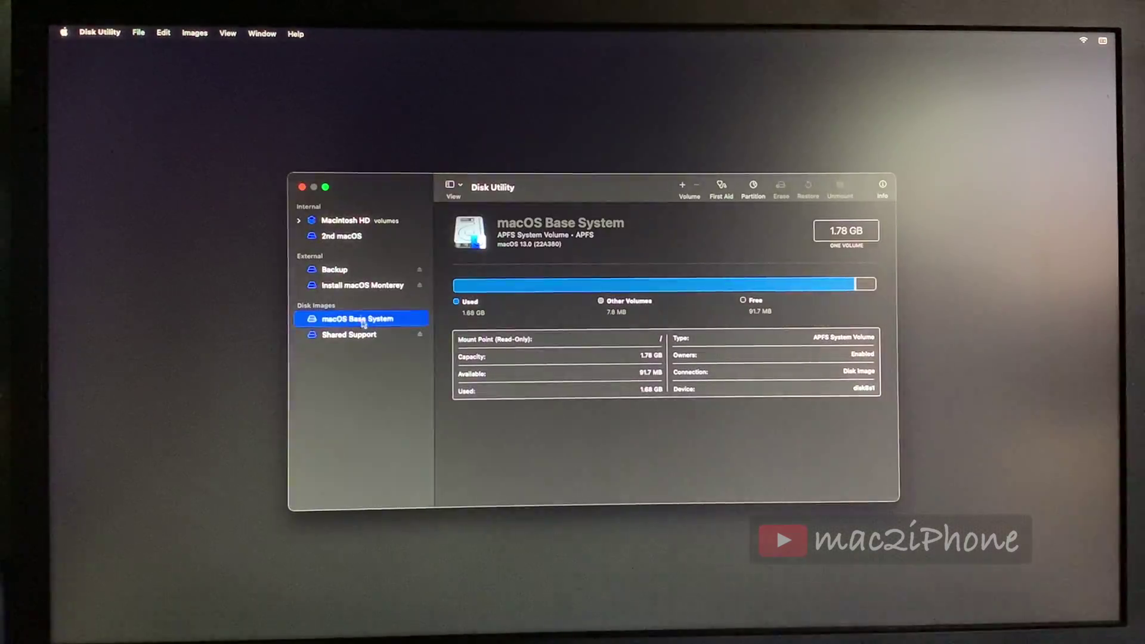
# Erase 2nd macOS as APFS under the same name, then close Disk Utility
pyautogui.click(341, 238)
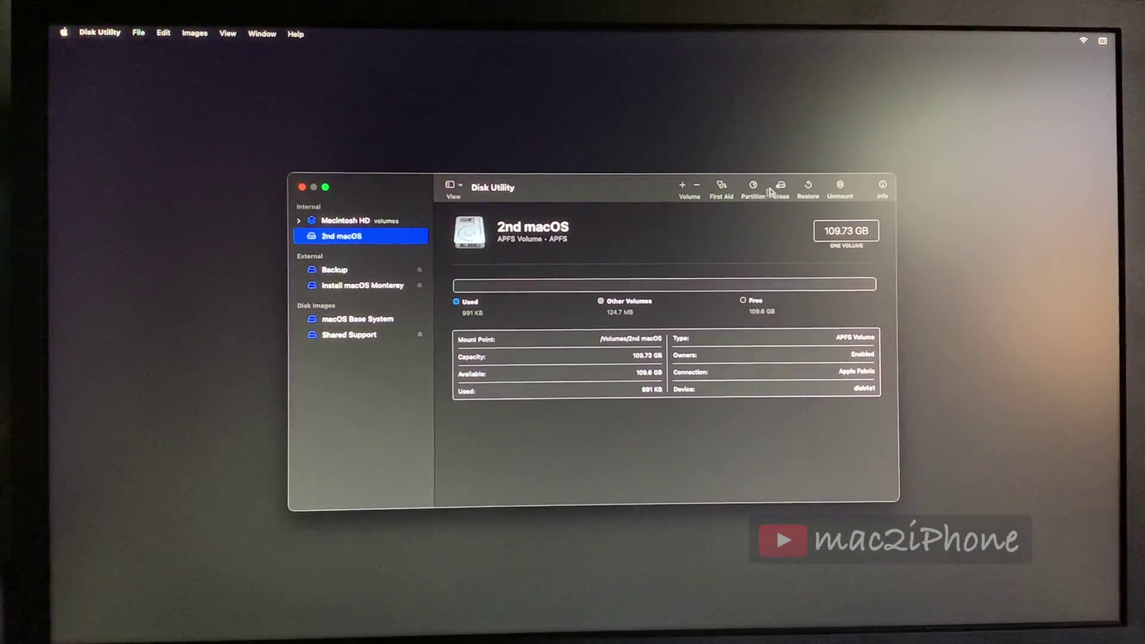
pyautogui.click(780, 188)
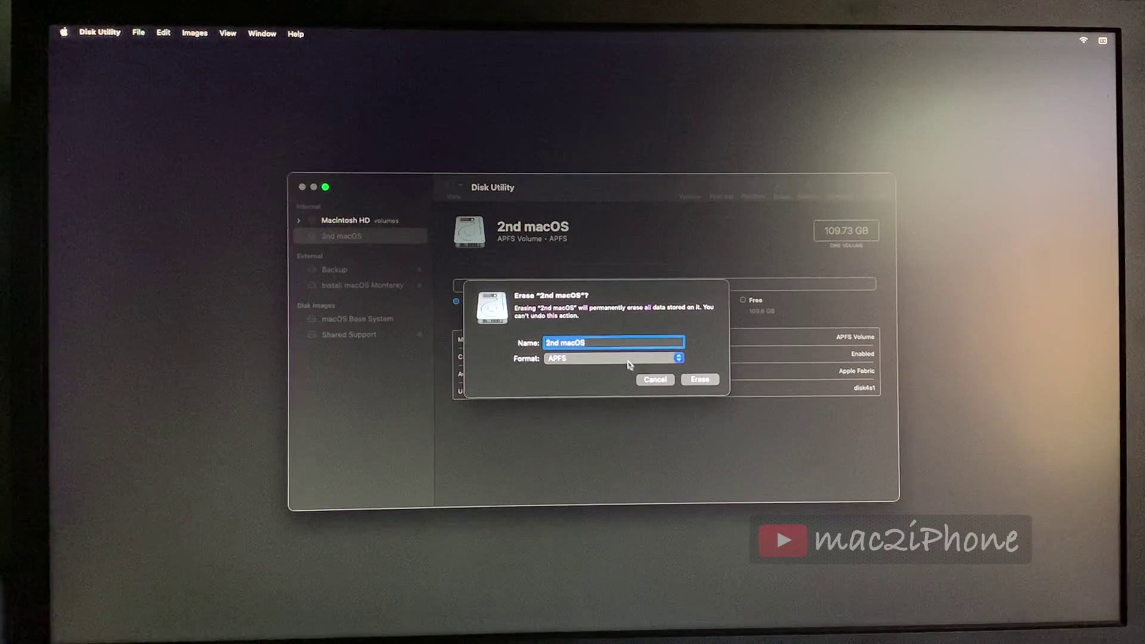
pyautogui.click(702, 380)
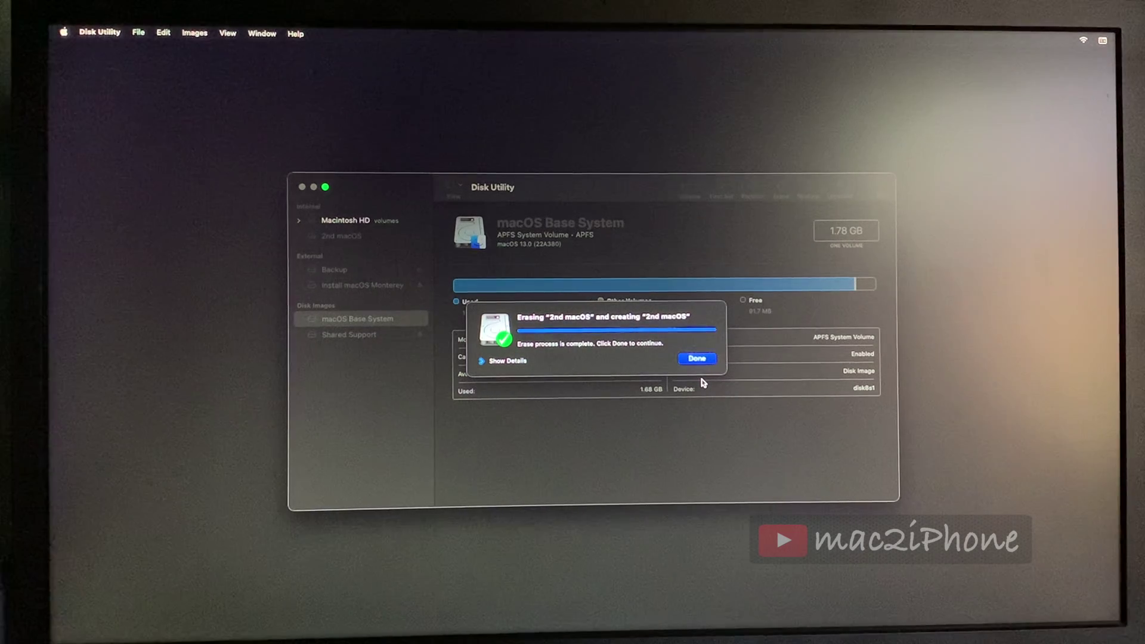
pyautogui.click(697, 359)
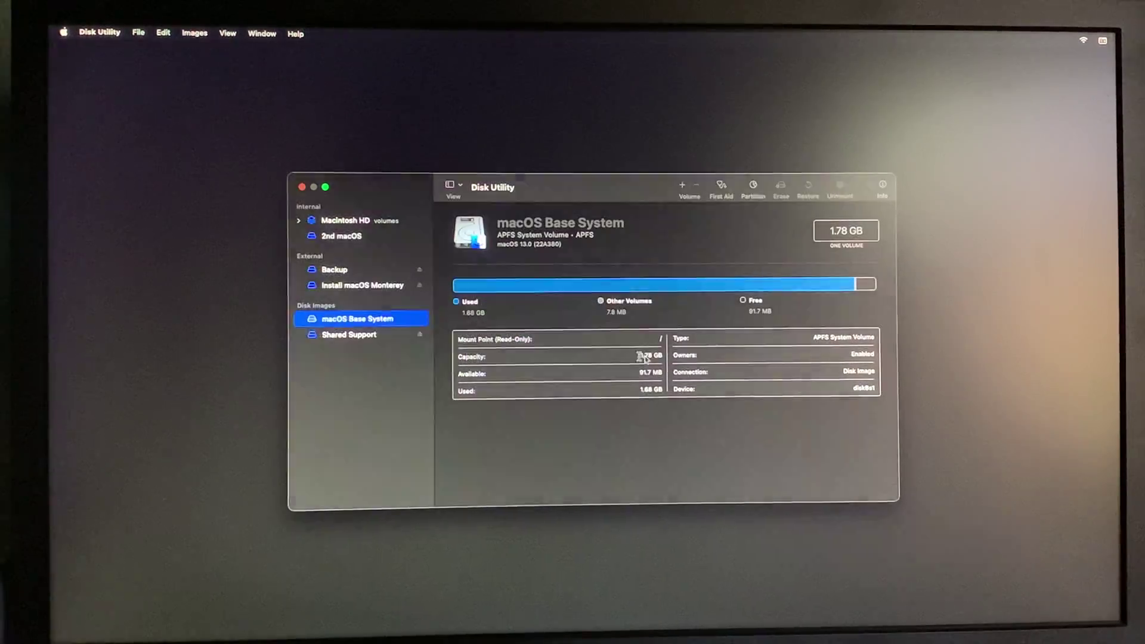
pyautogui.click(303, 188)
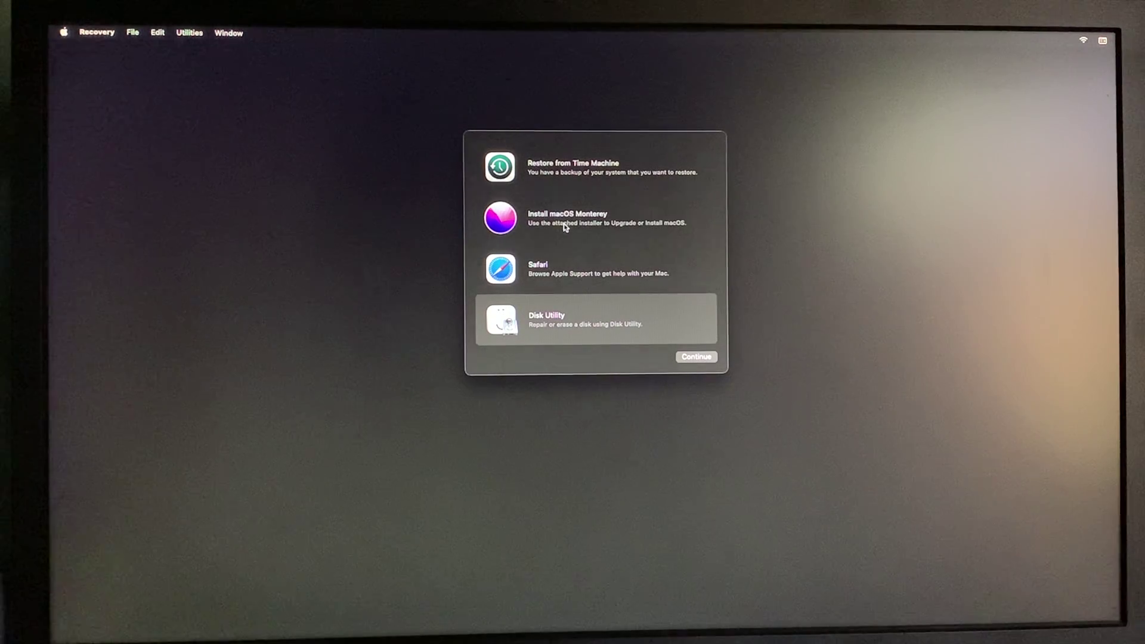
# Start the Monterey installer and agree to the software licence
pyautogui.click(555, 225)
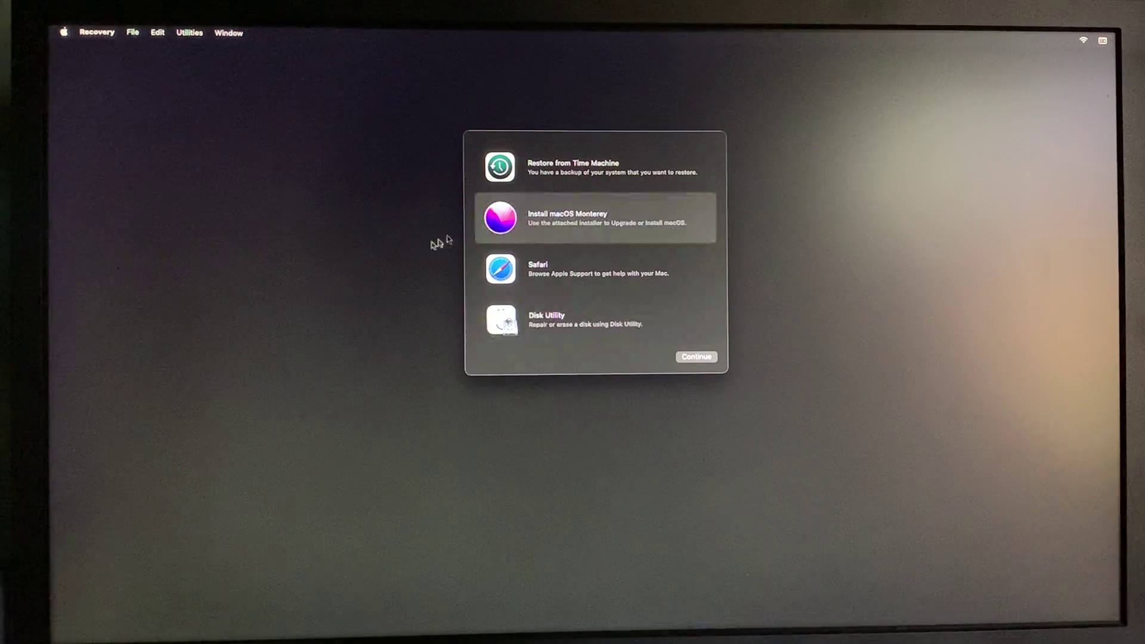
pyautogui.click(698, 359)
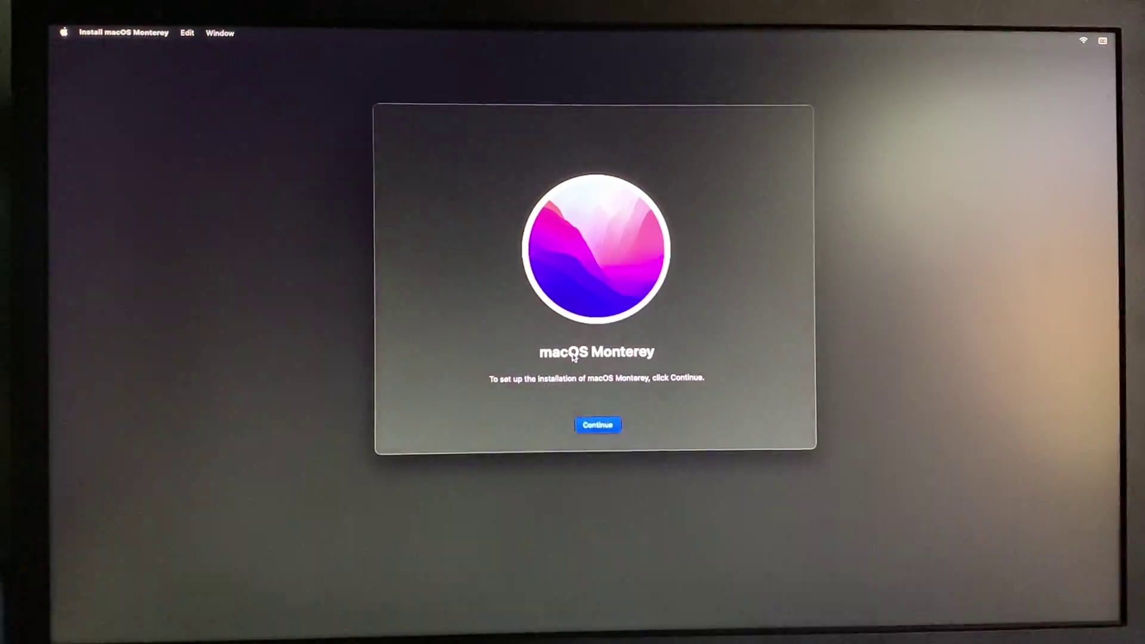
pyautogui.click(617, 428)
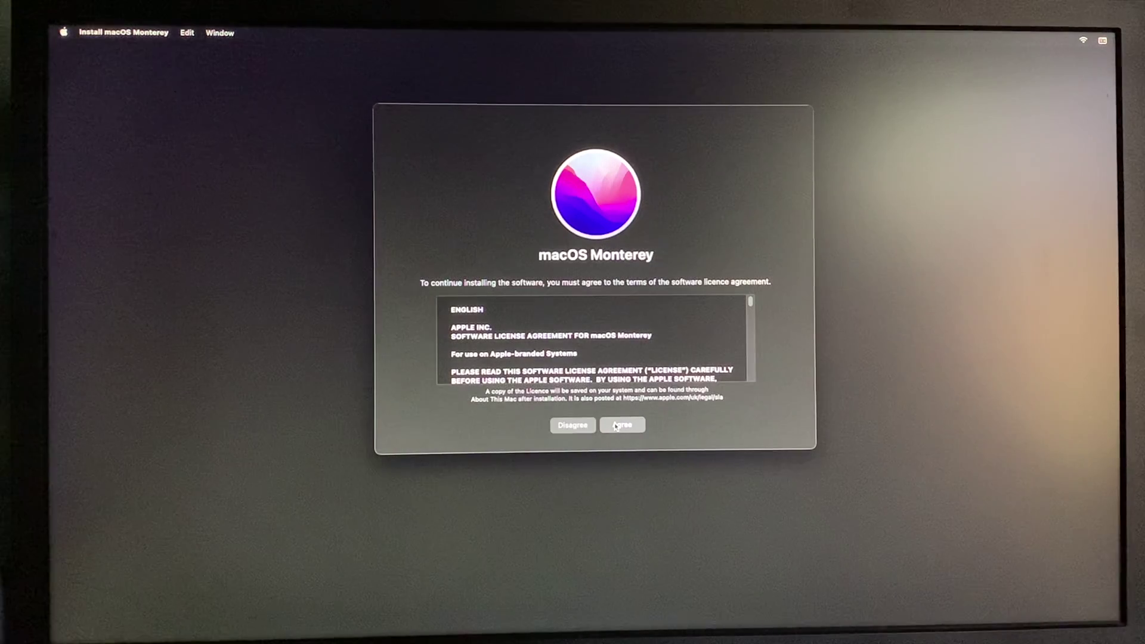
pyautogui.click(616, 426)
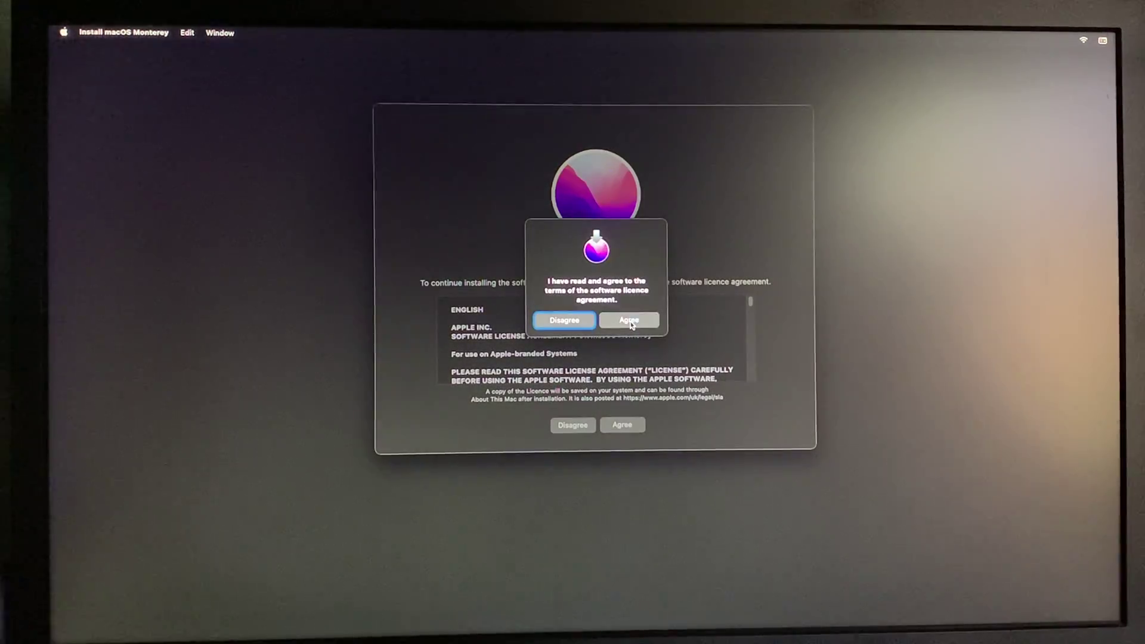
pyautogui.click(630, 322)
# Install Monterey on 2nd macOS with Sourav Khanra as owner, authorising as administrator
pyautogui.click(496, 346)
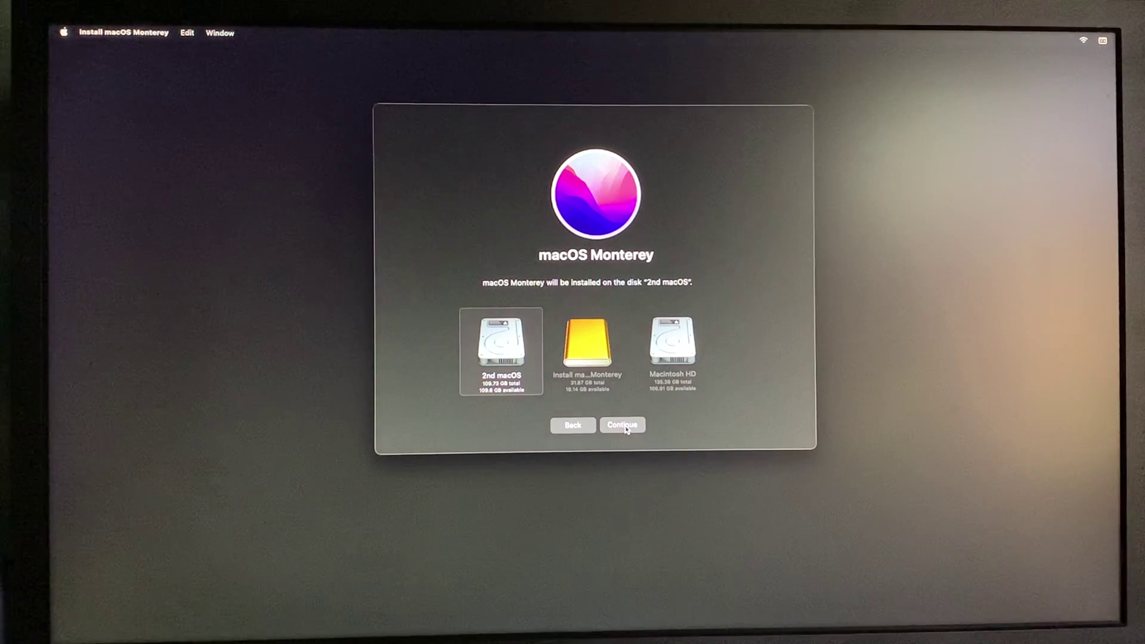
pyautogui.click(626, 427)
pyautogui.click(638, 336)
pyautogui.click(631, 426)
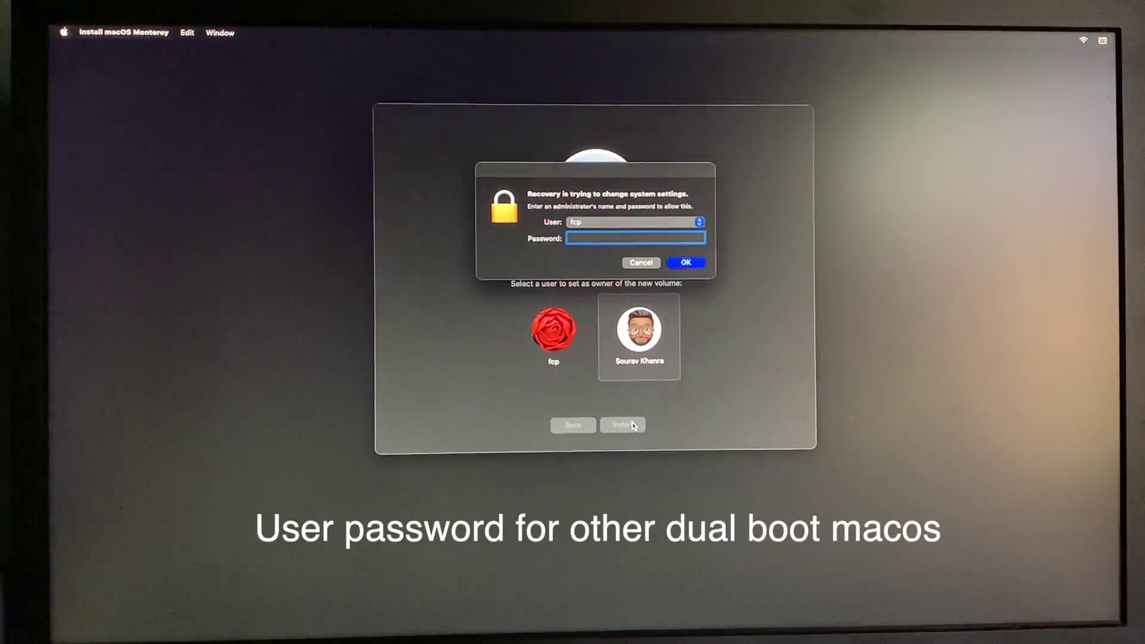
pyautogui.click(627, 223)
pyautogui.click(590, 254)
pyautogui.write('**')
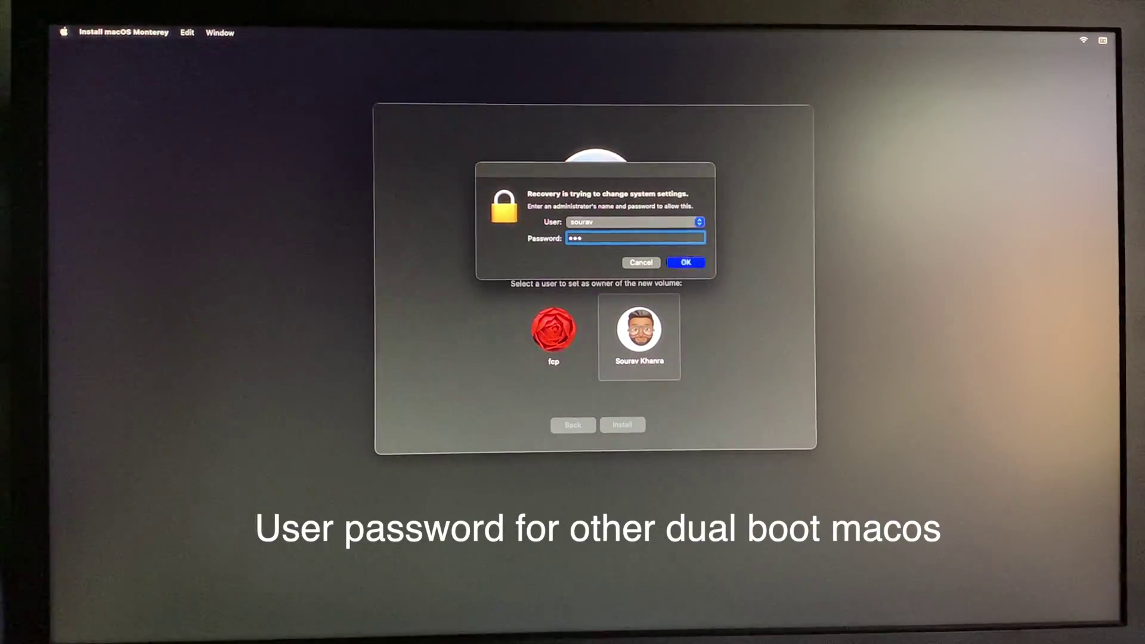
pyautogui.click(688, 263)
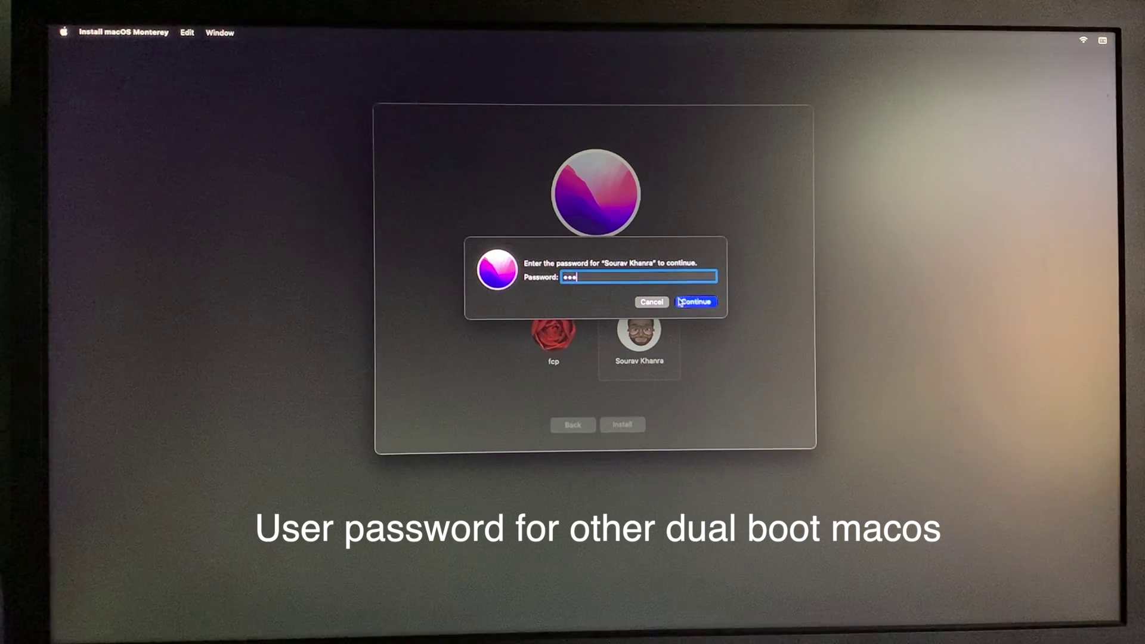
# Confirm the owner password, dismiss Keyboard Setup Assistant, and view About This Mac
pyautogui.click(681, 302)
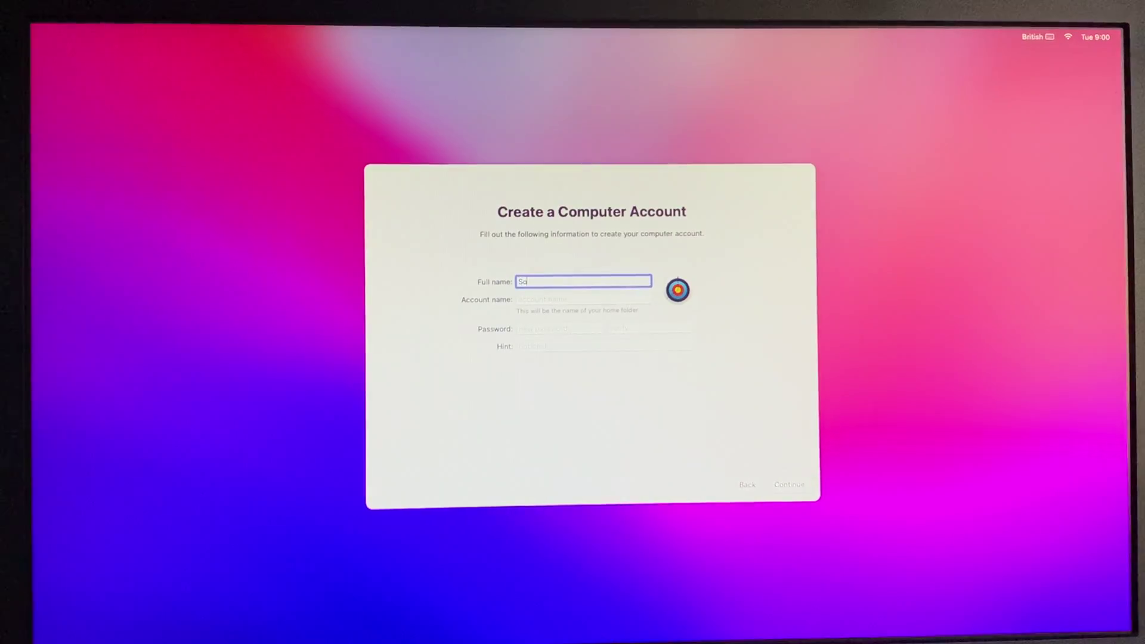
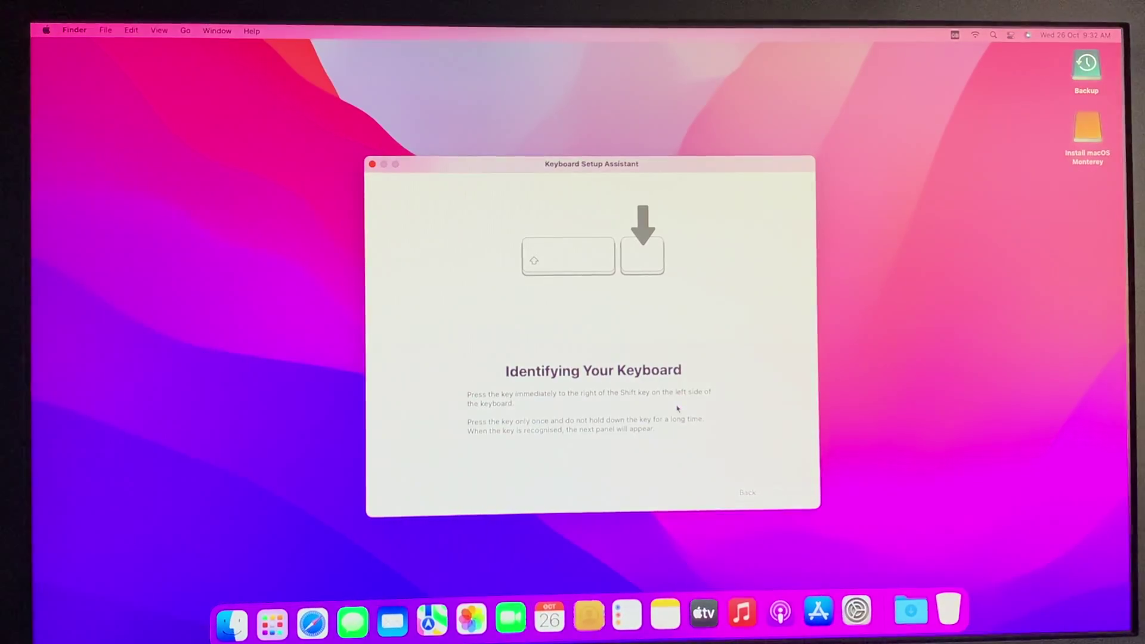
pyautogui.press('super+q')
pyautogui.click(46, 29)
pyautogui.click(80, 45)
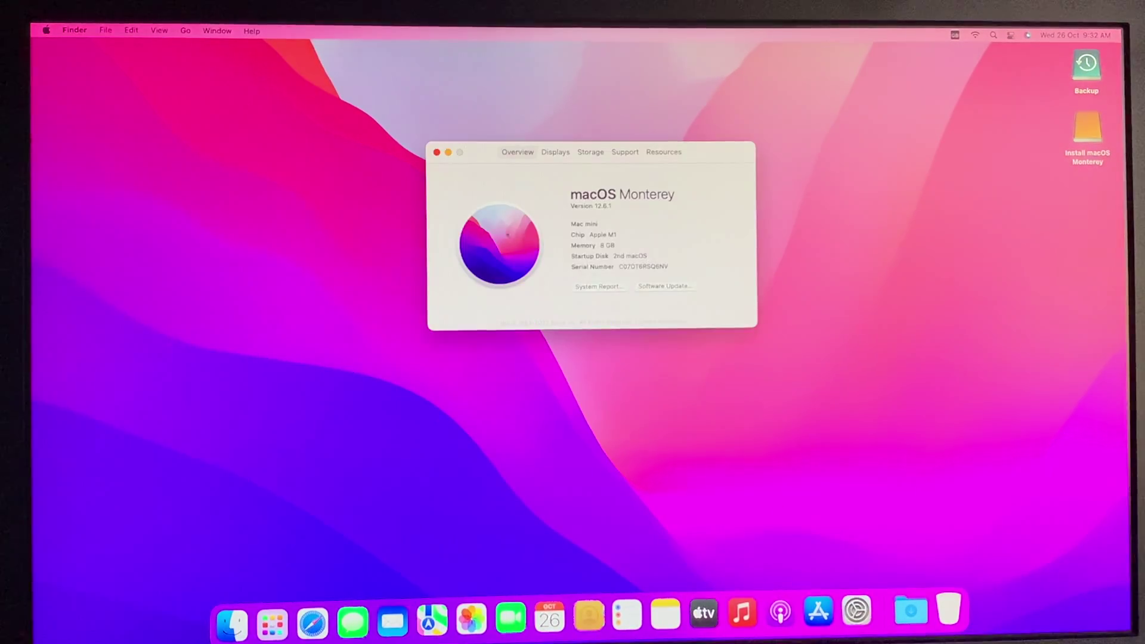